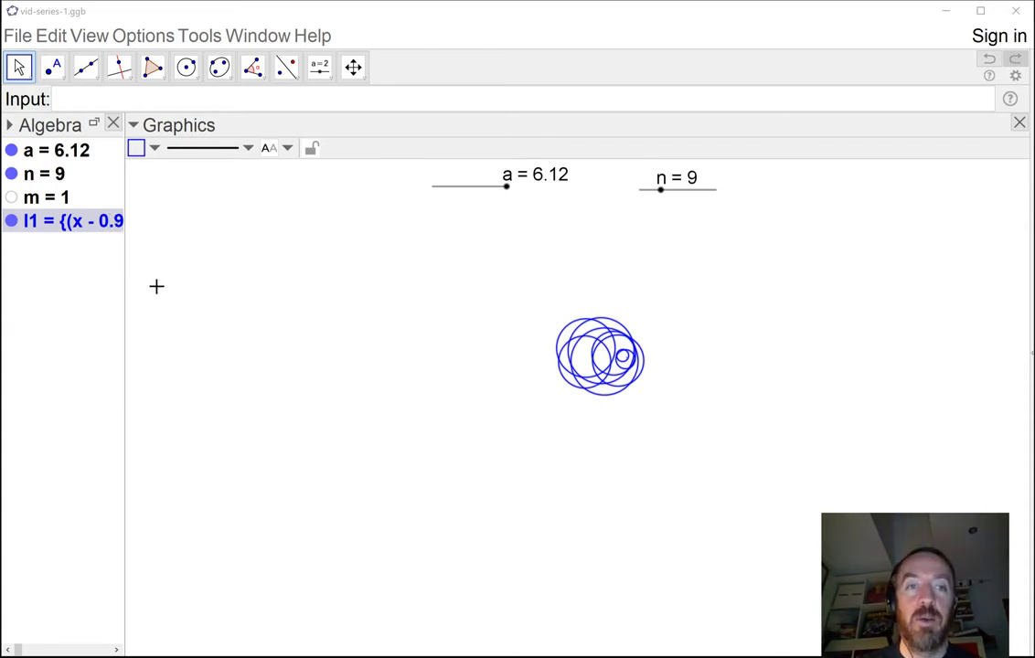
- Open the object properties of list l1 and widen the properties view to give its definition more room
right_click(43, 220)
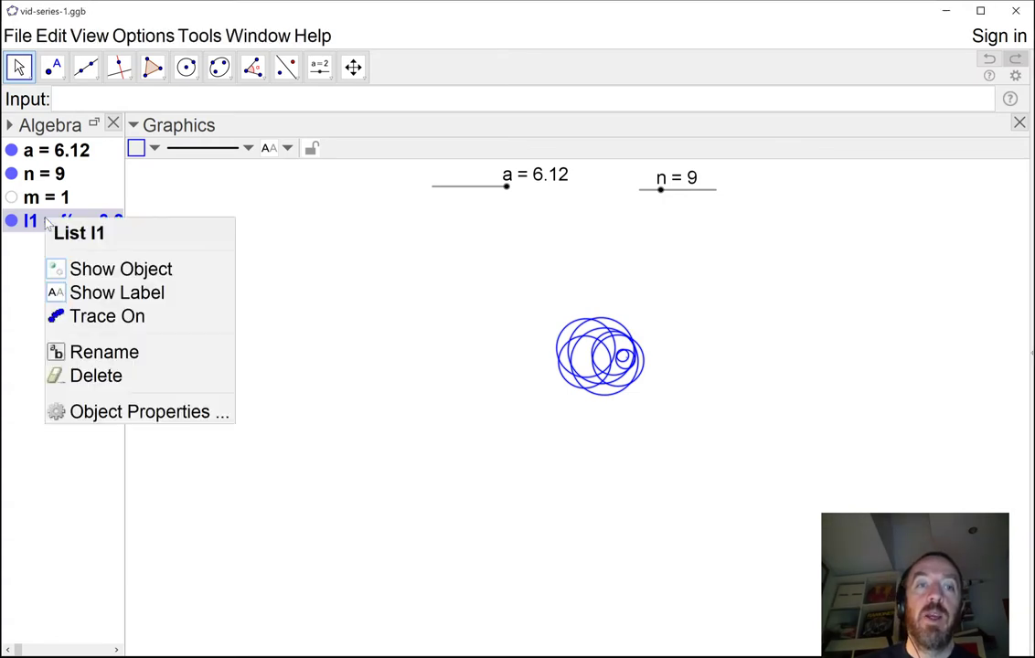
left_click(106, 412)
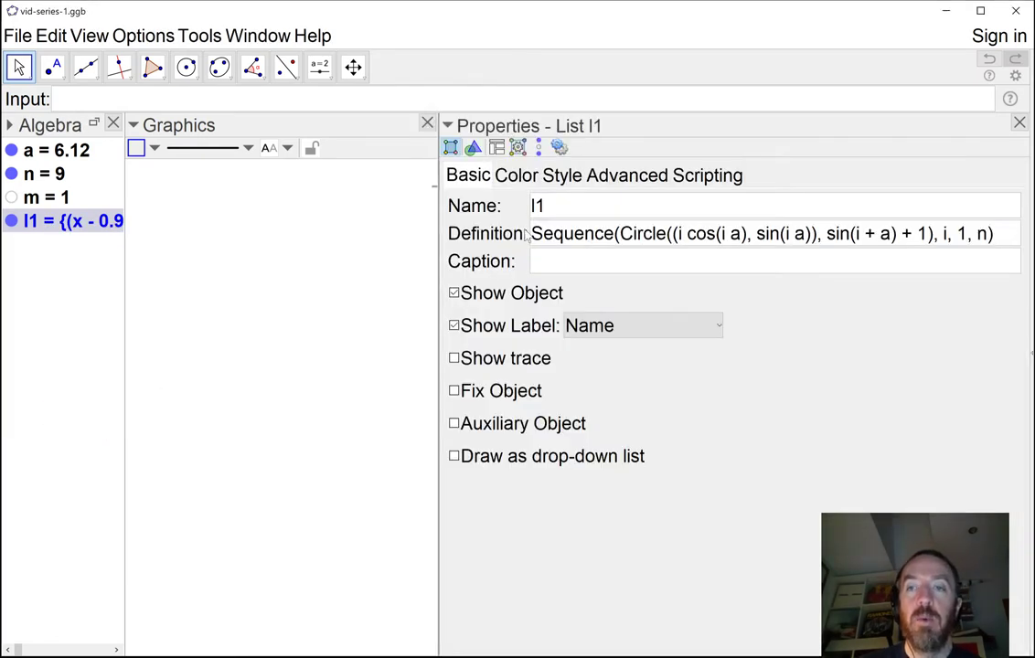
left_click_drag(438, 239, 257, 280)
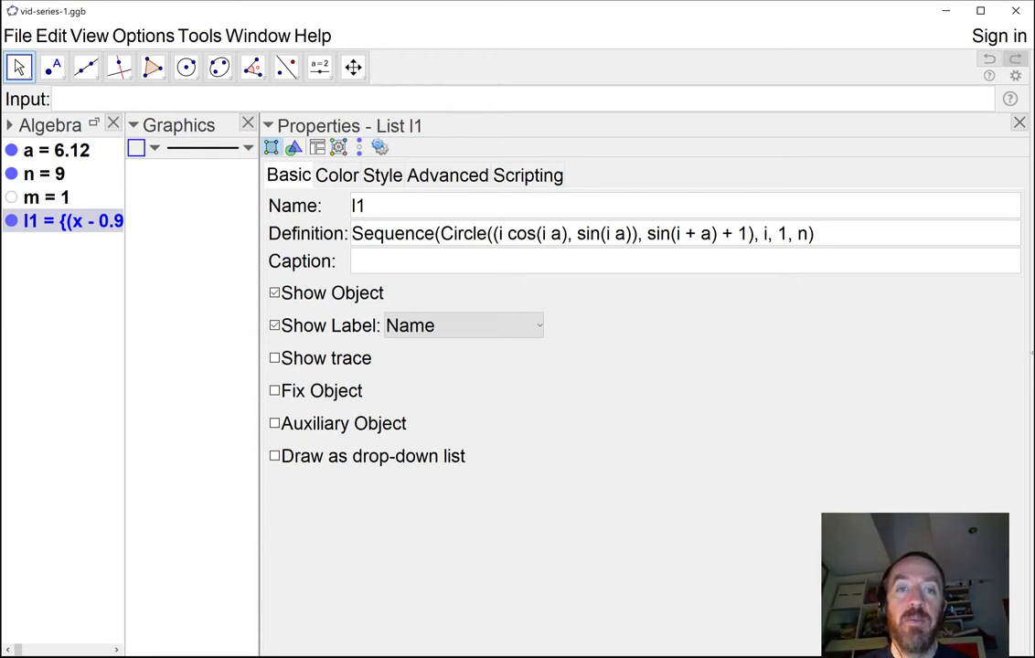
- Wrap l1's definition in an outer sequence over j from 1 to m, keeping the existing circle sequence as the inner expression
left_click_drag(352, 236, 440, 237)
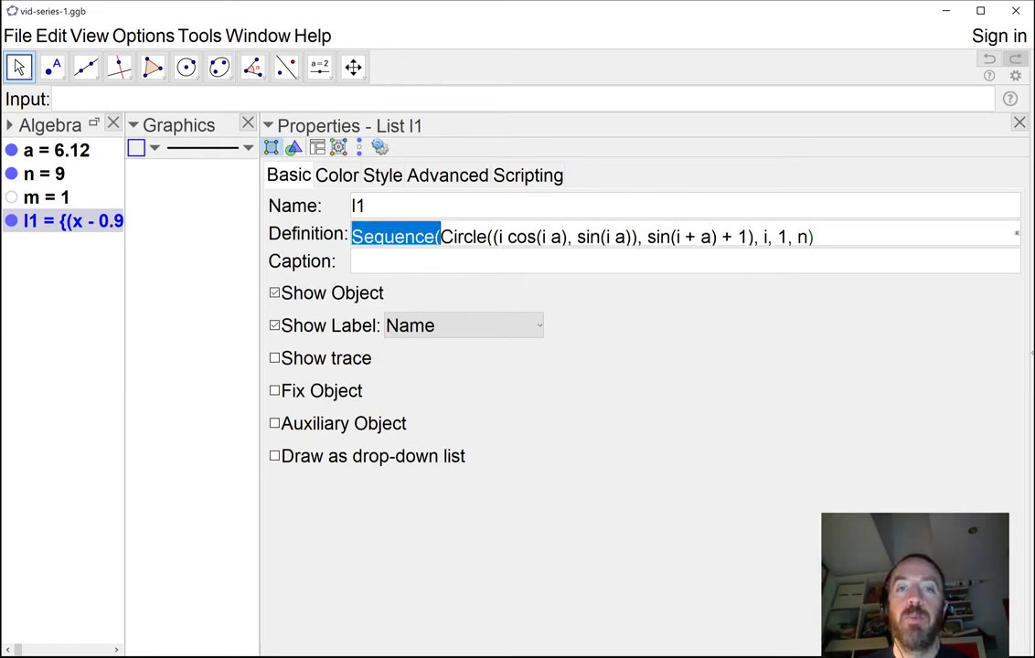
left_click(809, 236)
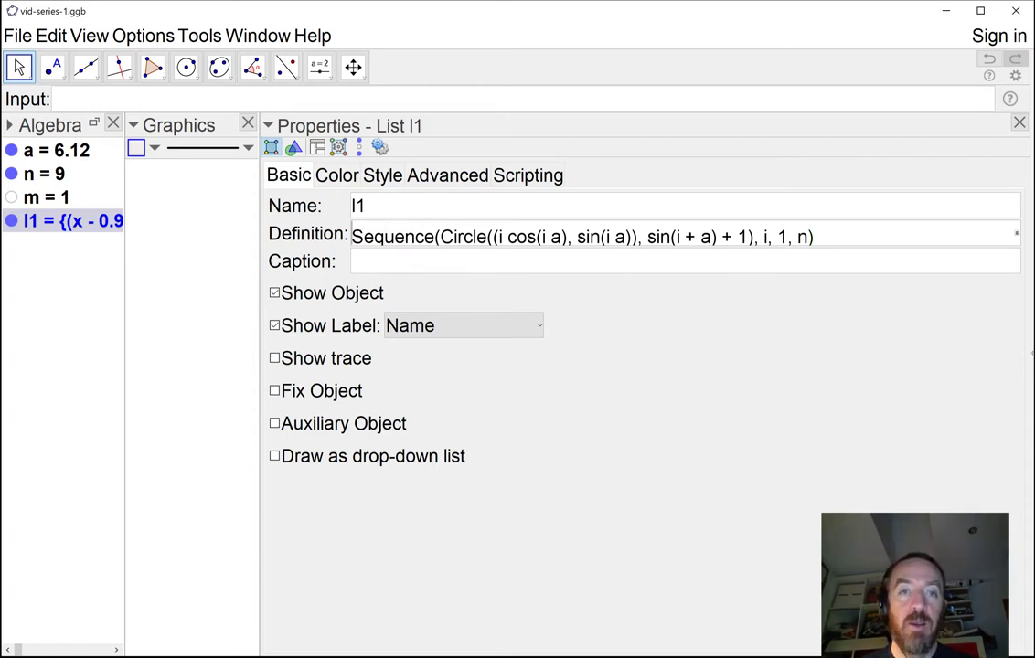
type("sequence")
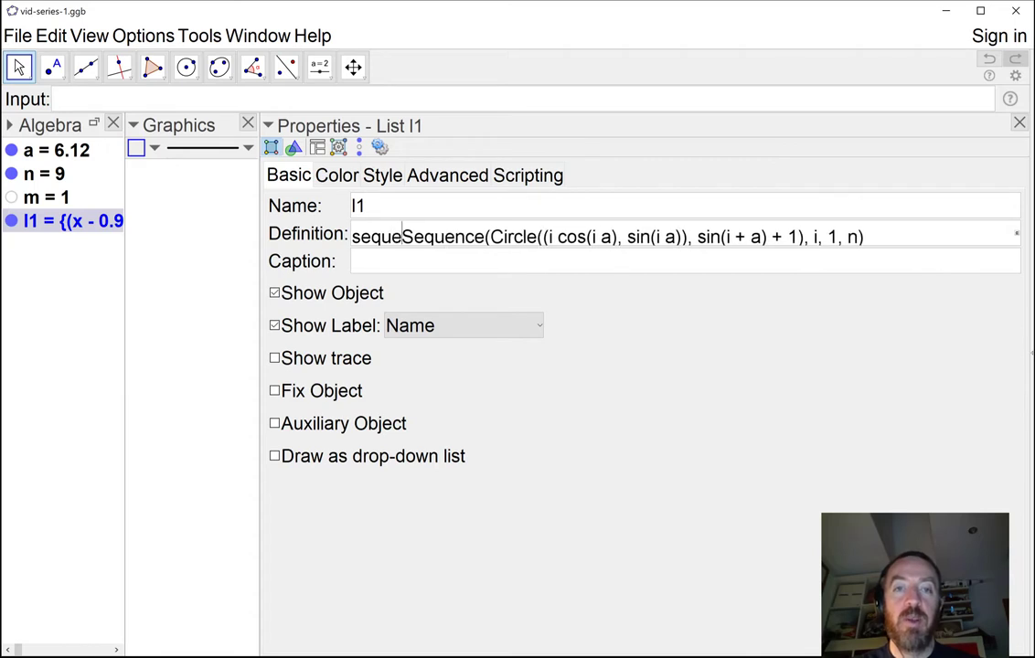
type("(")
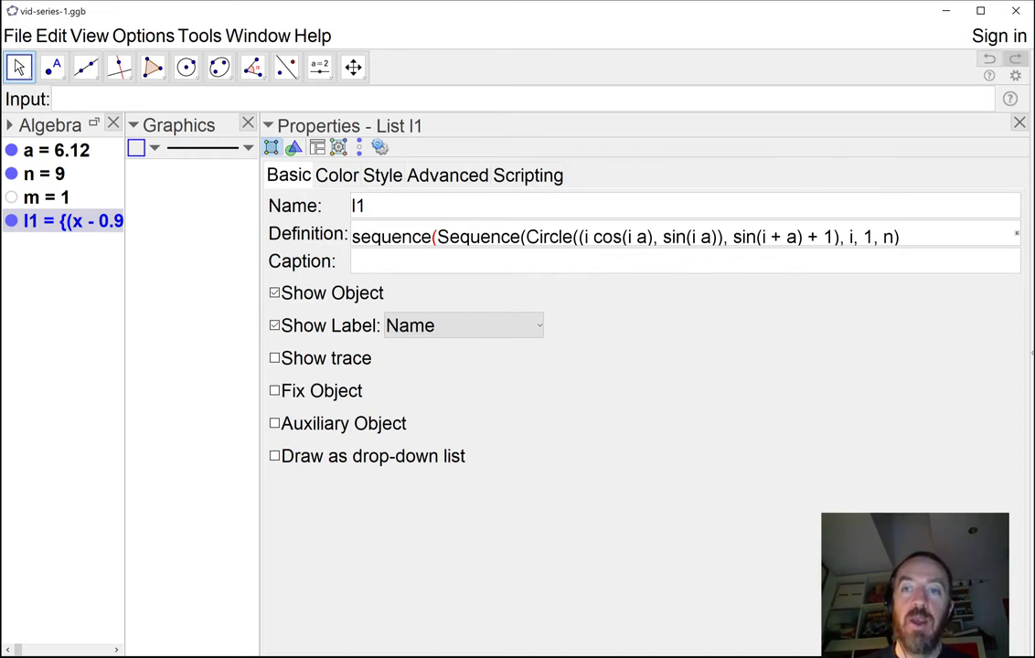
left_click(926, 241)
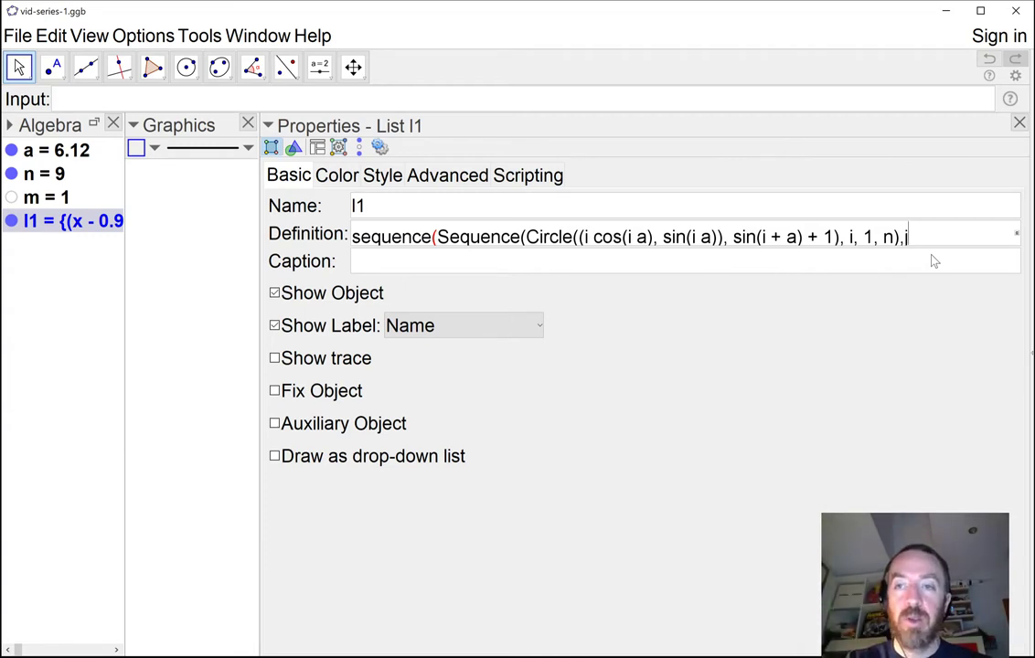
type(",")
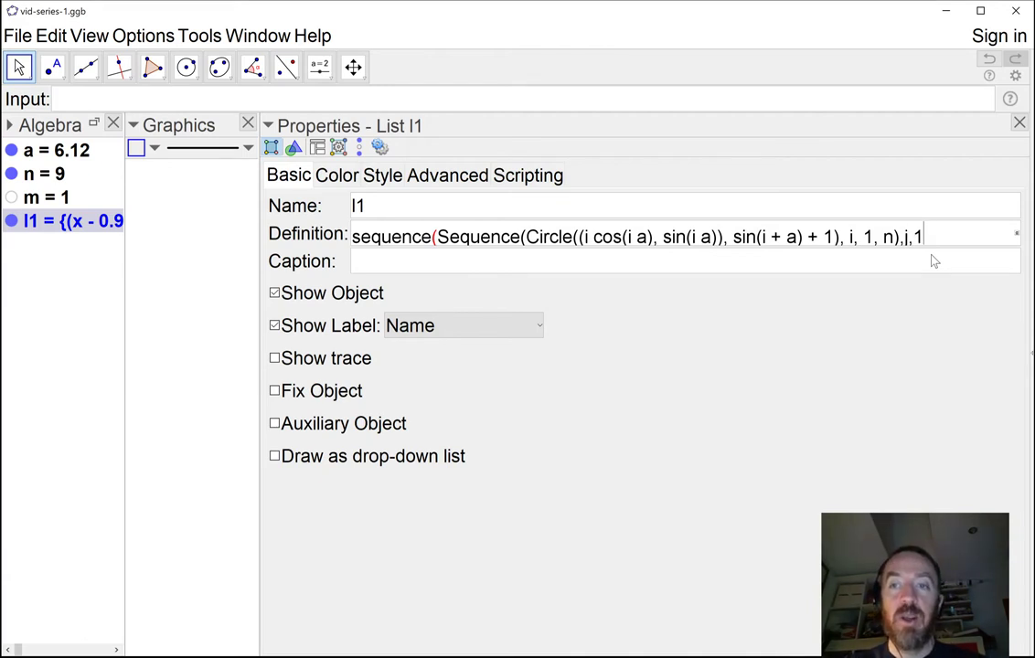
type("1,m")
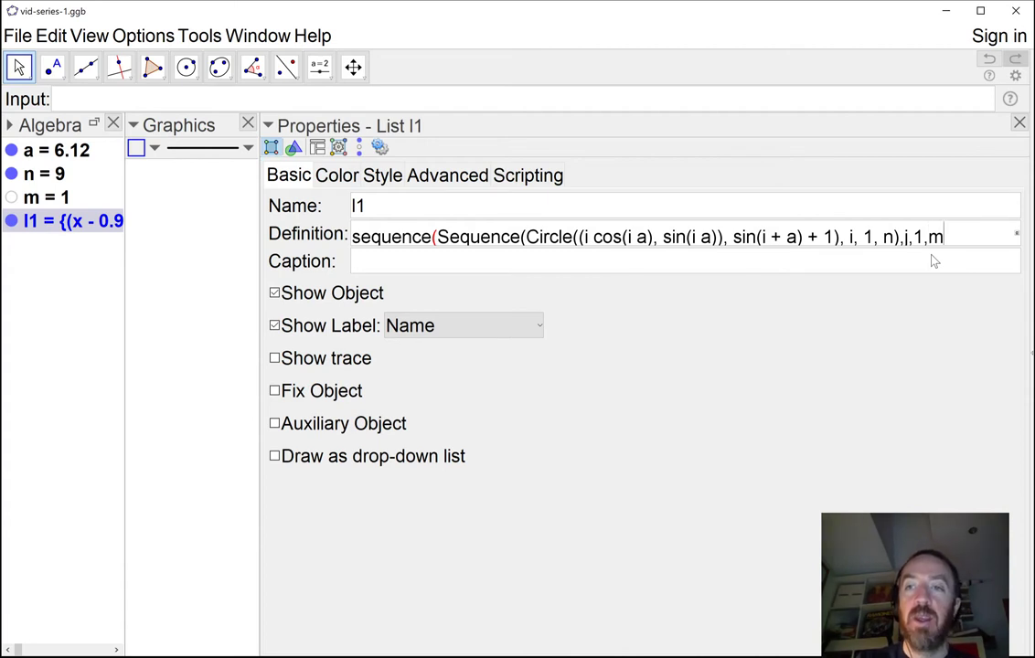
type(")")
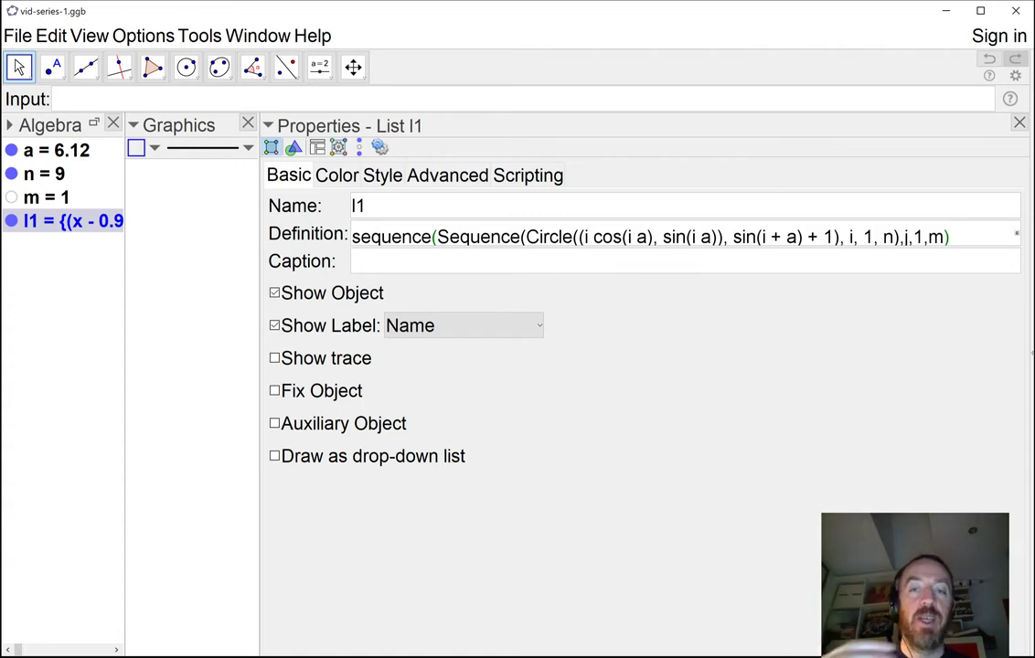
key("Return")
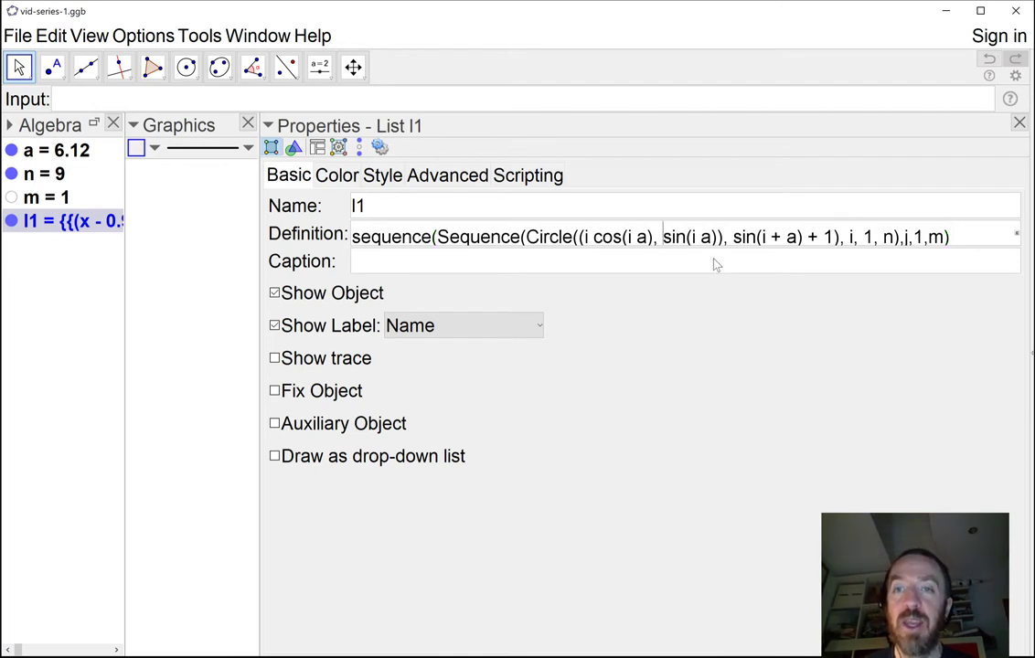
- Change the circle centre's y-coordinate in l1's definition to j sin(i a) and close the properties
type("j")
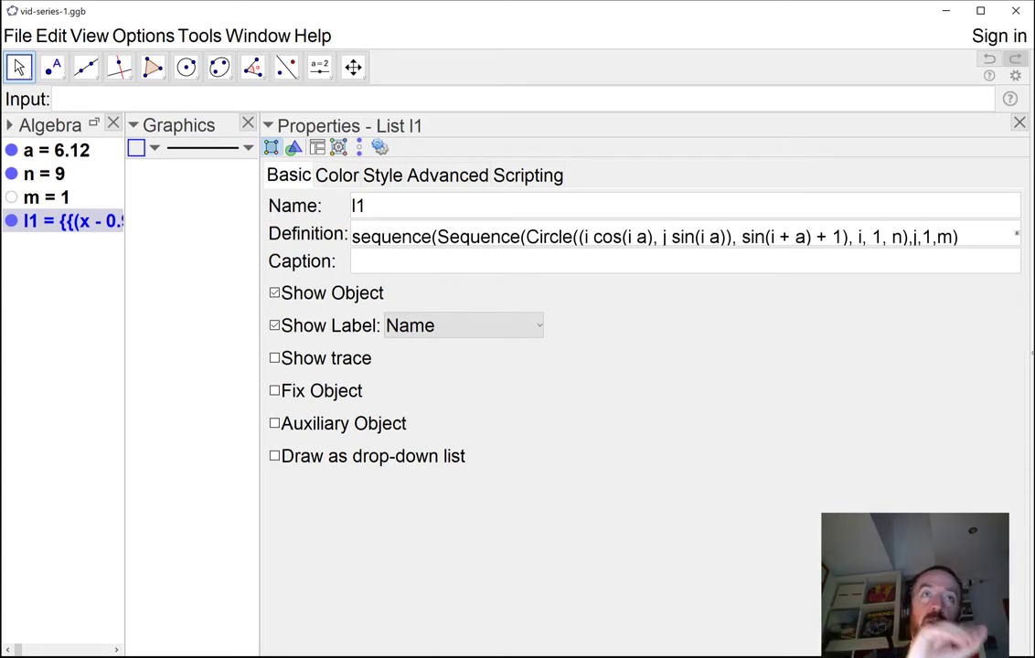
left_click(1019, 123)
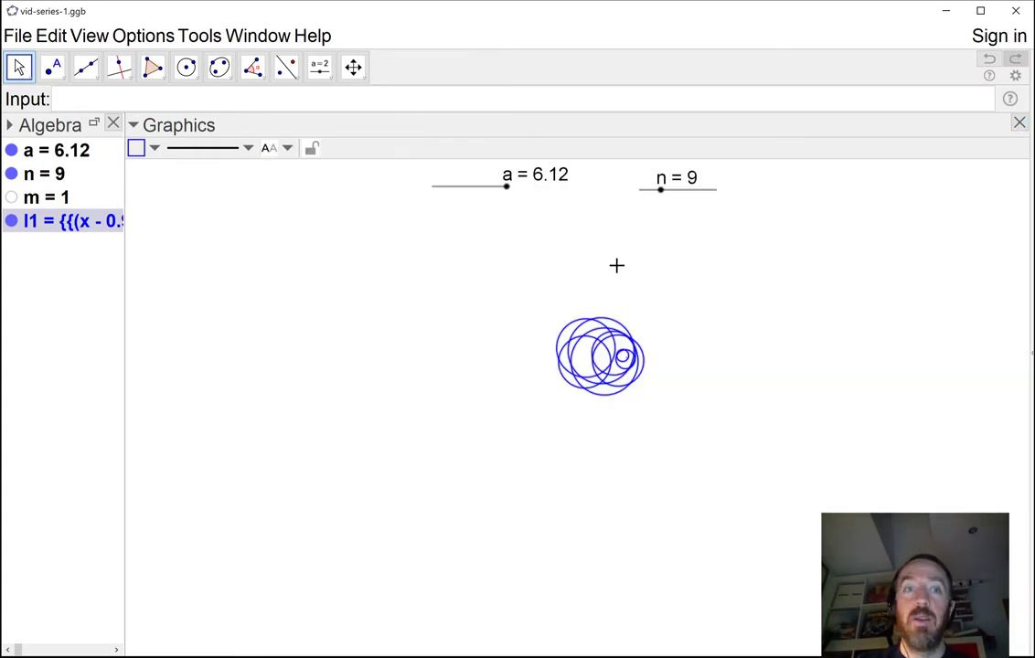
- Show the slider for m in the graphics view and turn on the animation of number a
left_click(11, 198)
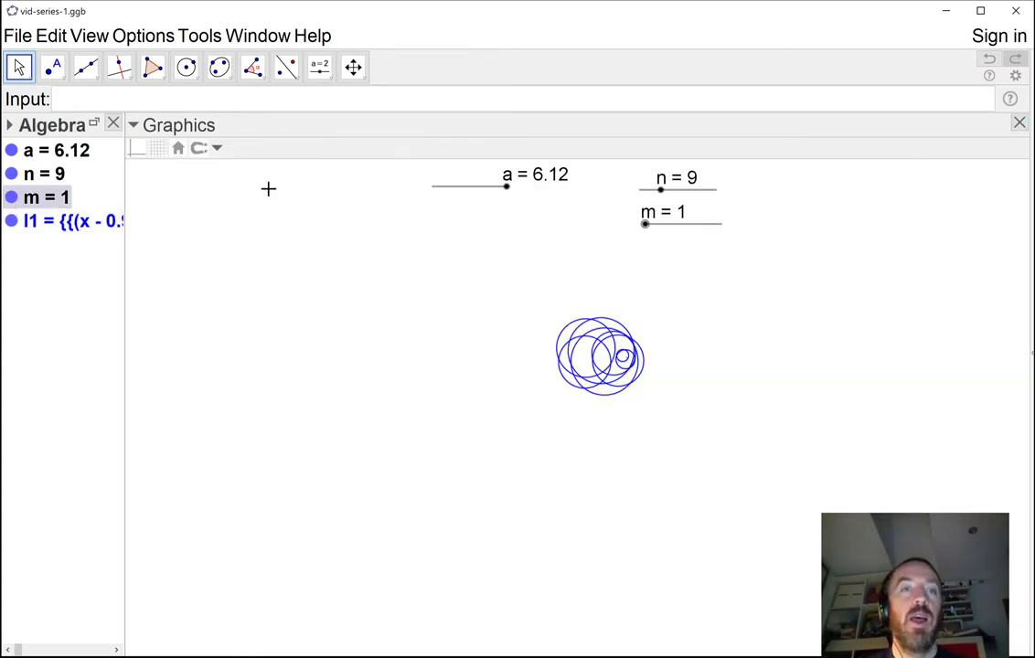
right_click(62, 151)
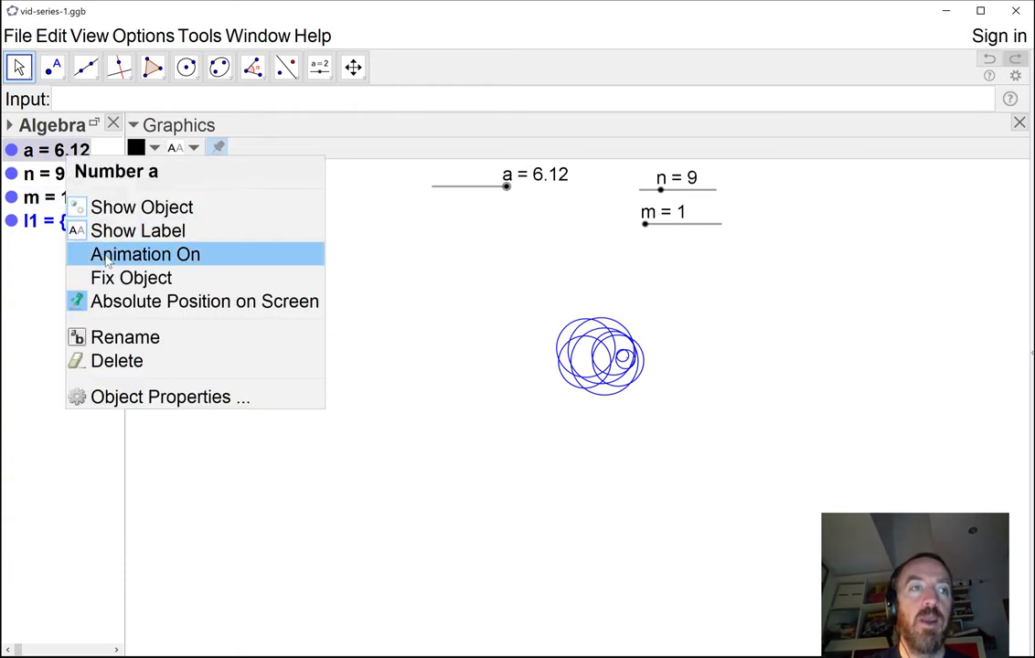
left_click(107, 256)
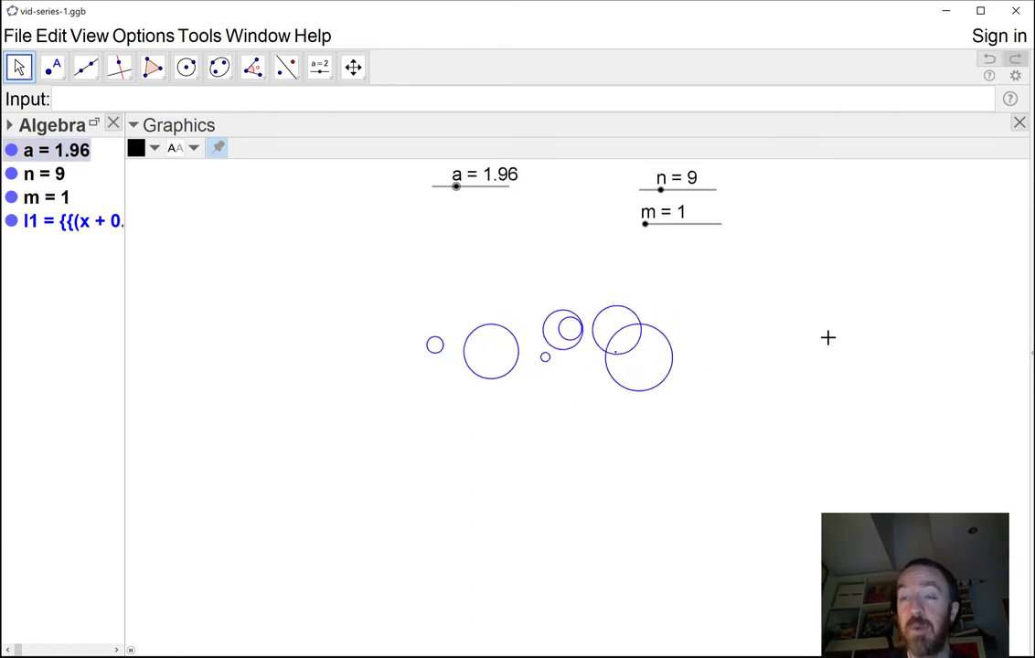
- Raise slider m one step at a time to 6 while a is animating
left_click(646, 224)
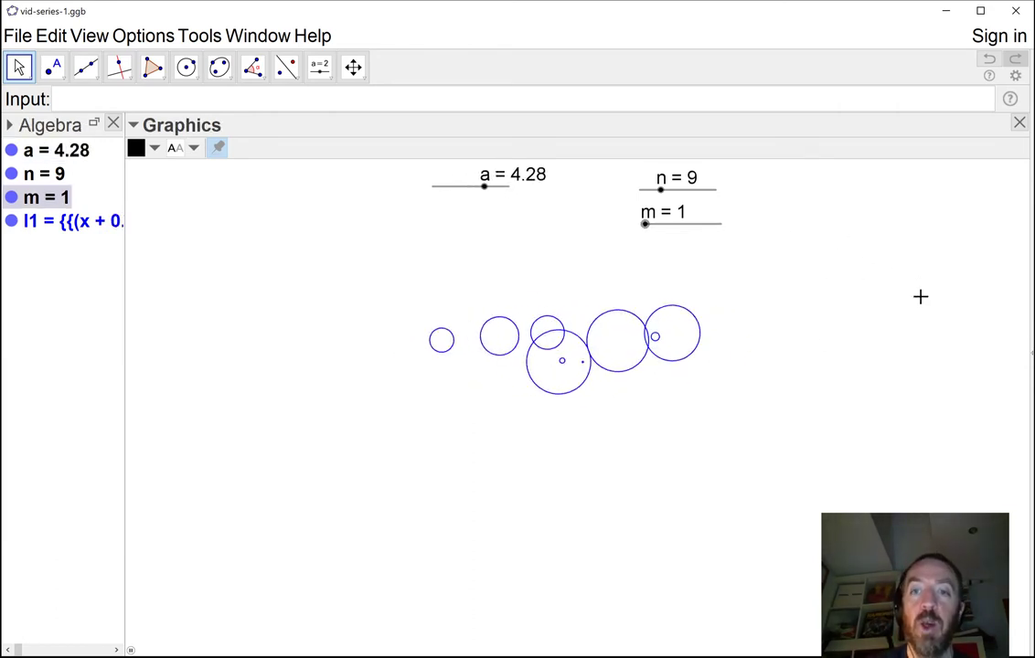
key("Right")
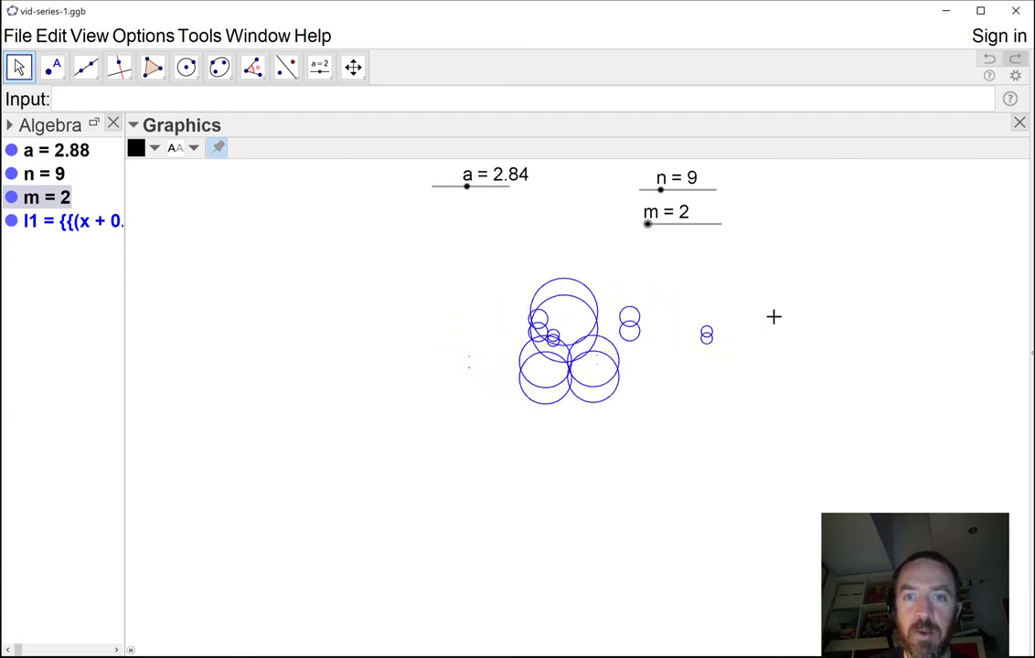
key("Up")
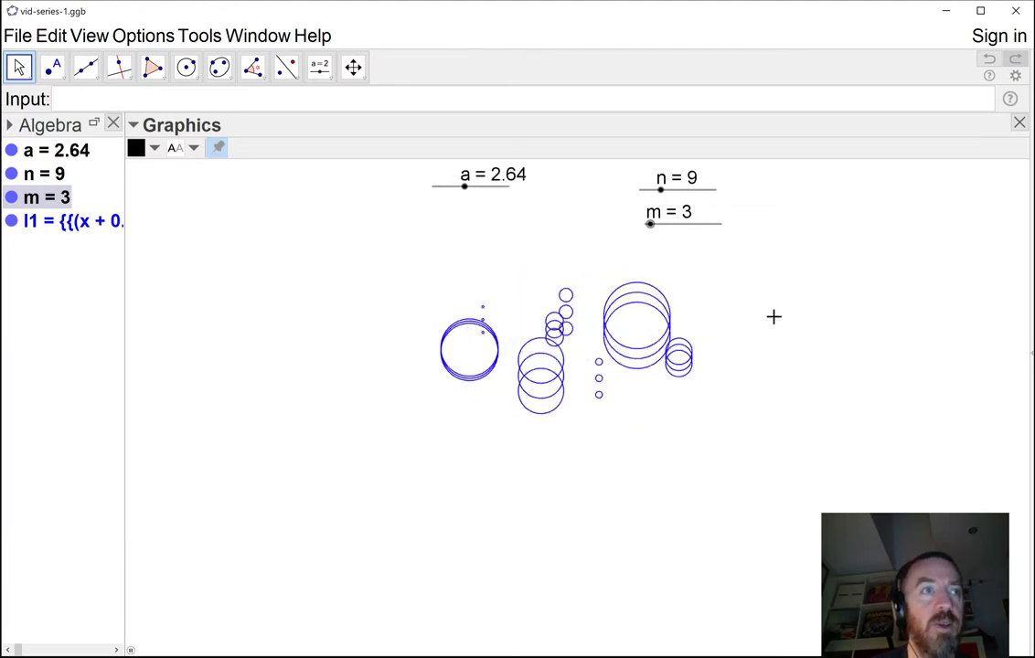
key("Up")
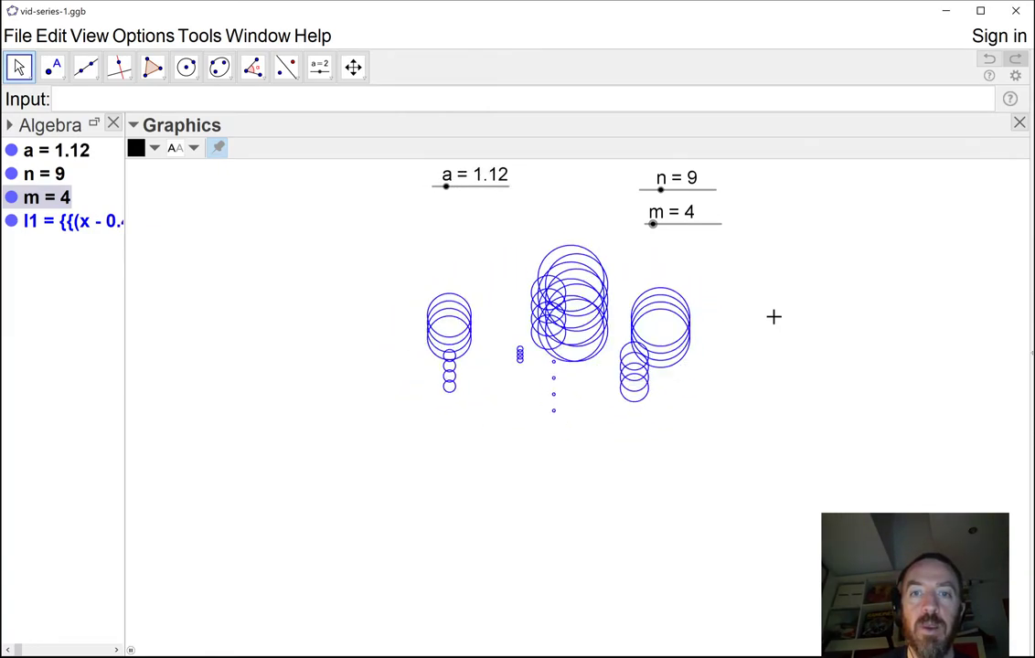
key("Up")
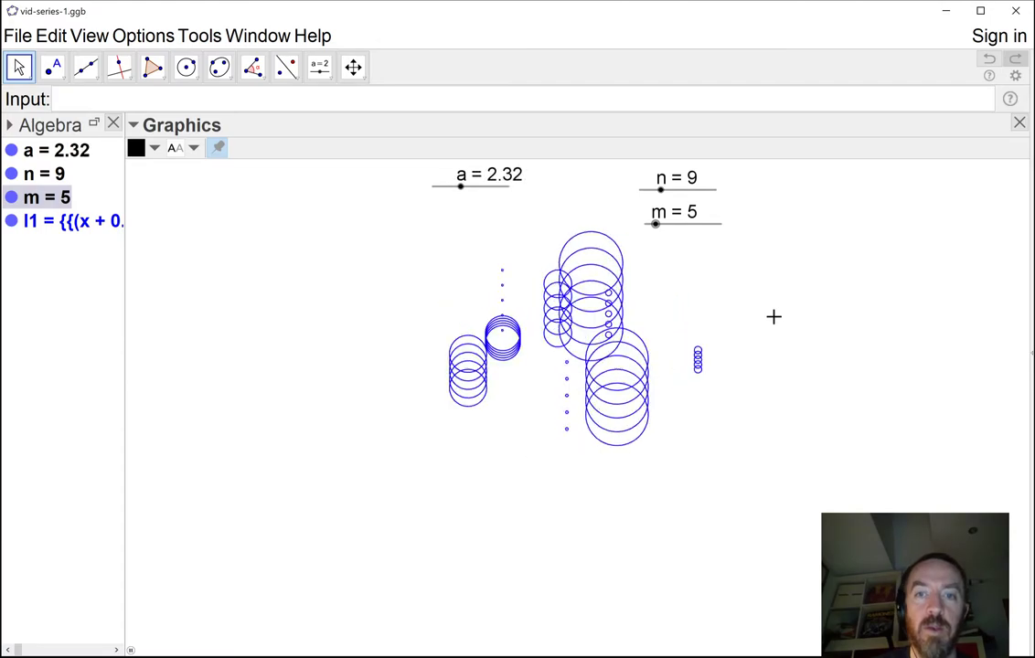
key("Up")
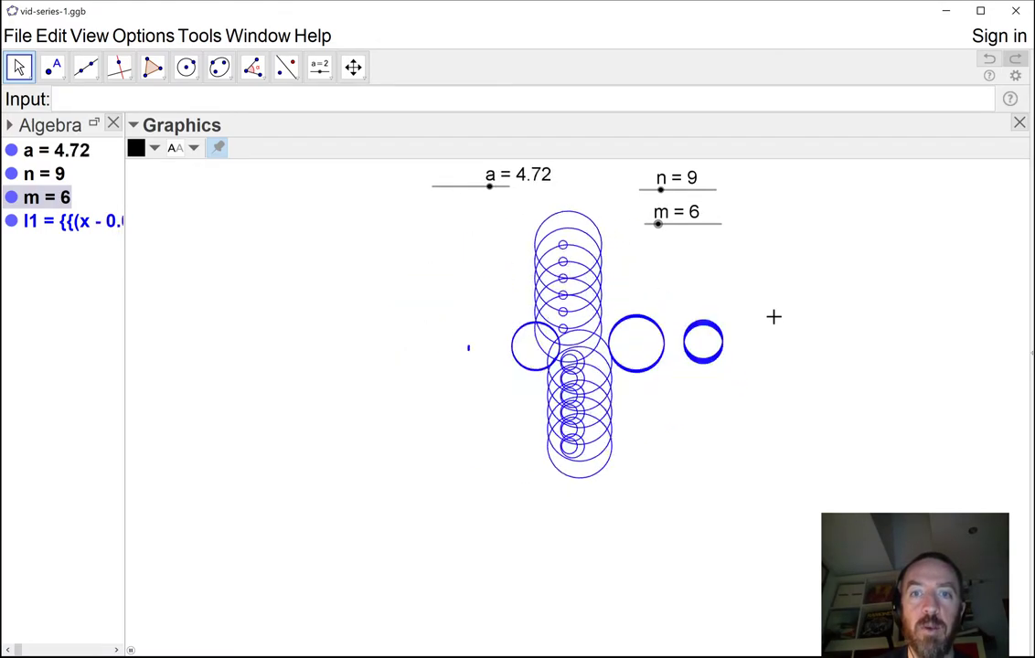
- Turn off the animation of number a and save the file
right_click(62, 152)
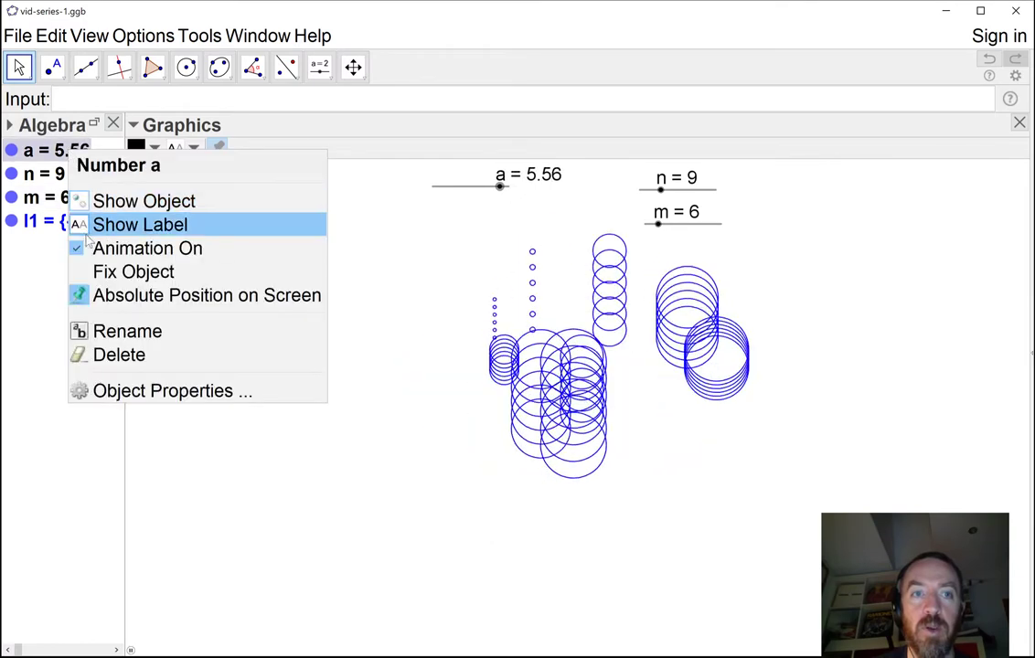
left_click(92, 252)
left_click(16, 35)
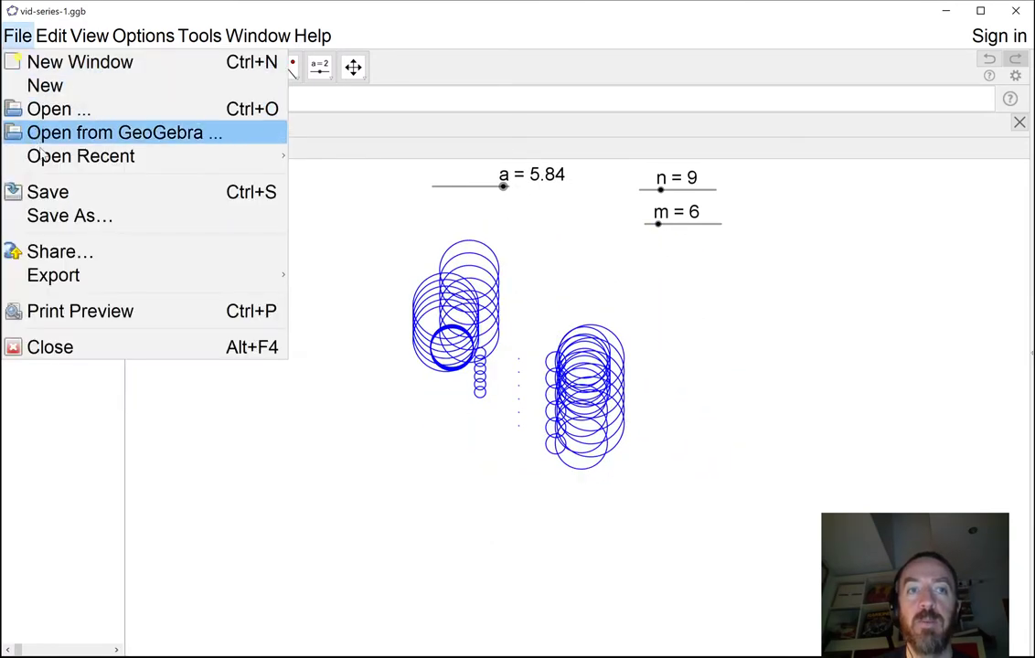
left_click(53, 192)
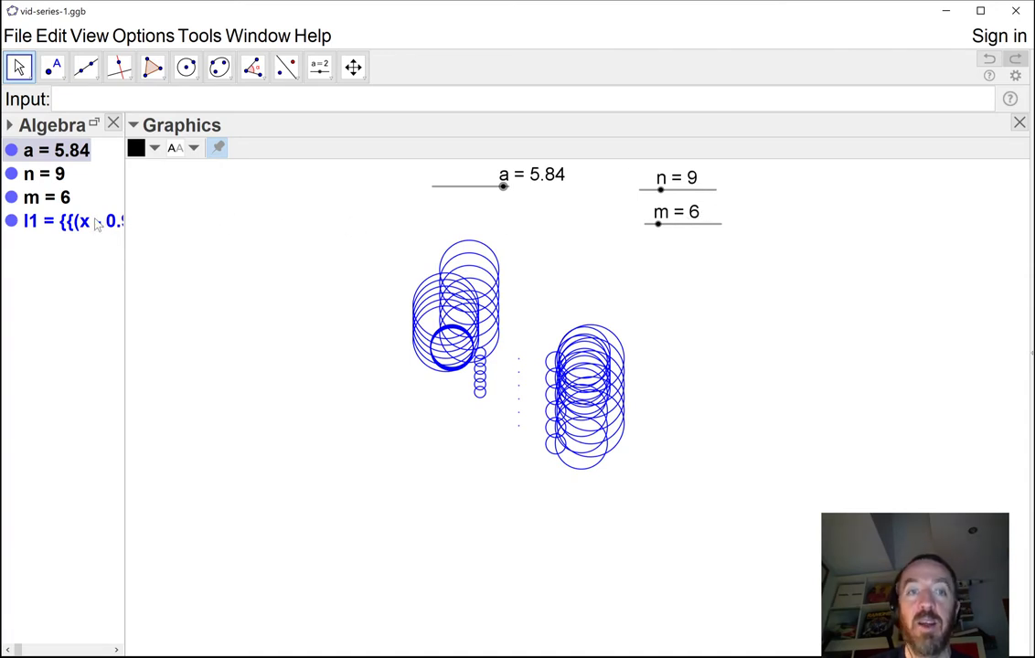
- Restart the animation of number a
right_click(70, 158)
left_click(136, 245)
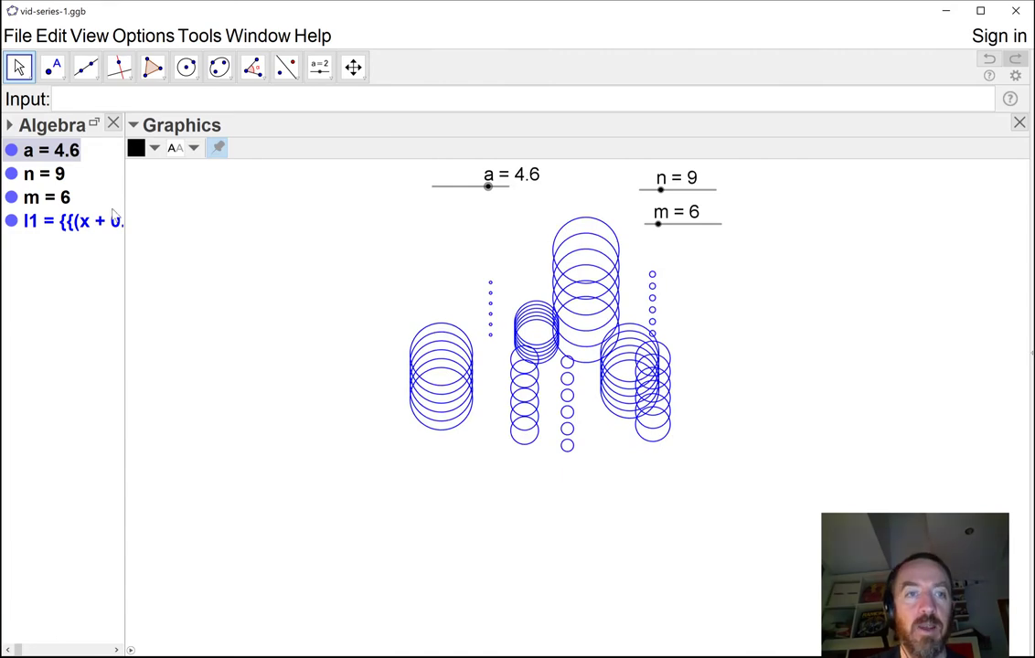
left_click(66, 205)
right_click(66, 151)
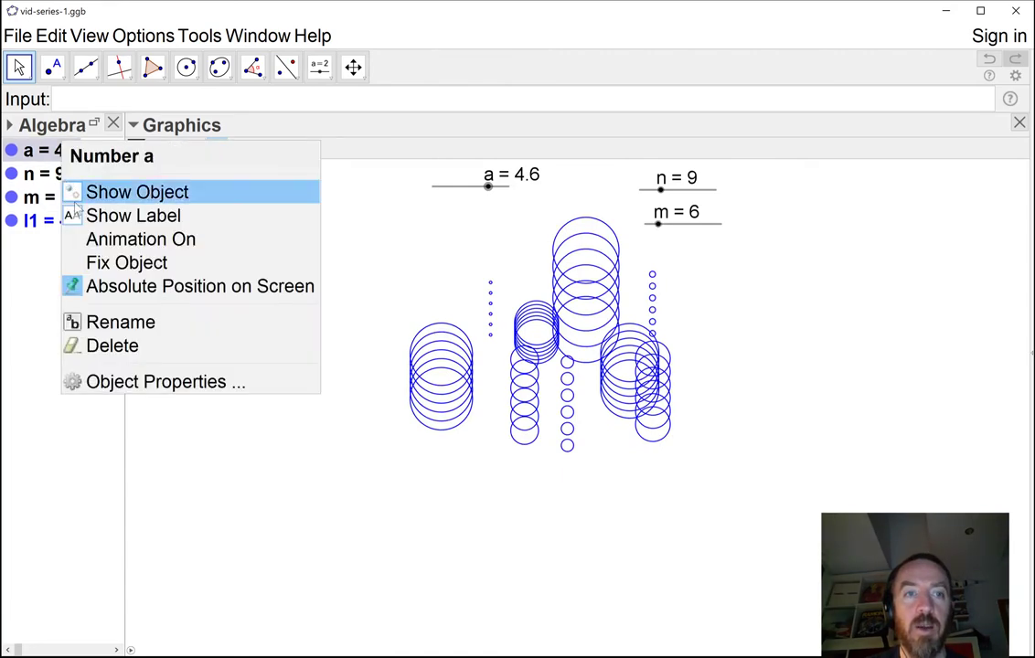
left_click(139, 238)
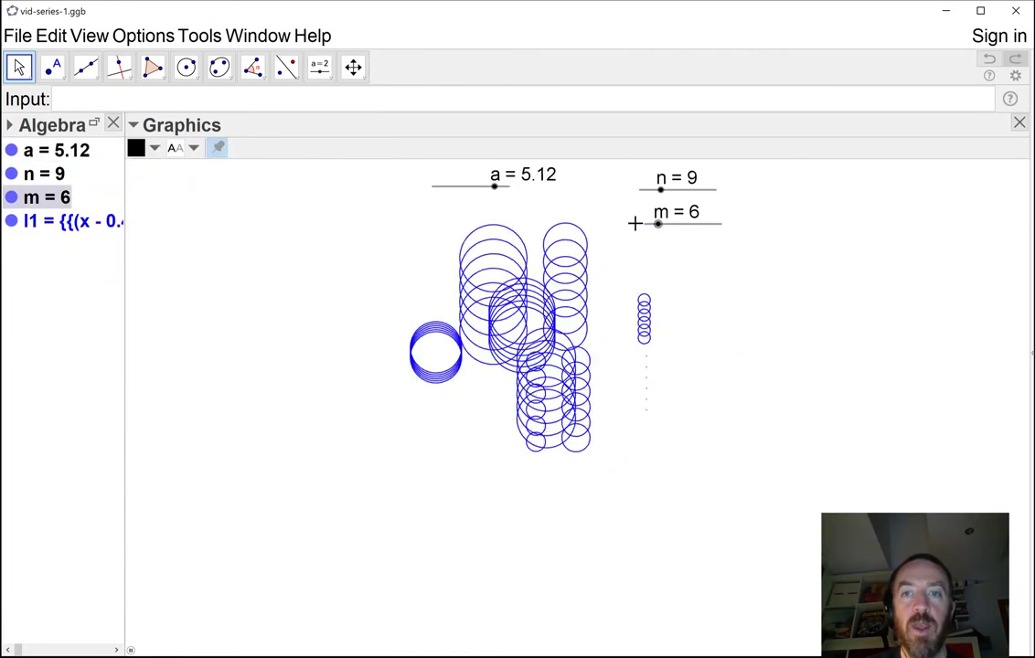
- Increase slider m to 11 to add more circles to each column
left_click_drag(658, 224, 656, 225)
key("Right")
key("Right")
key("Right")
key("Right")
key("Right")
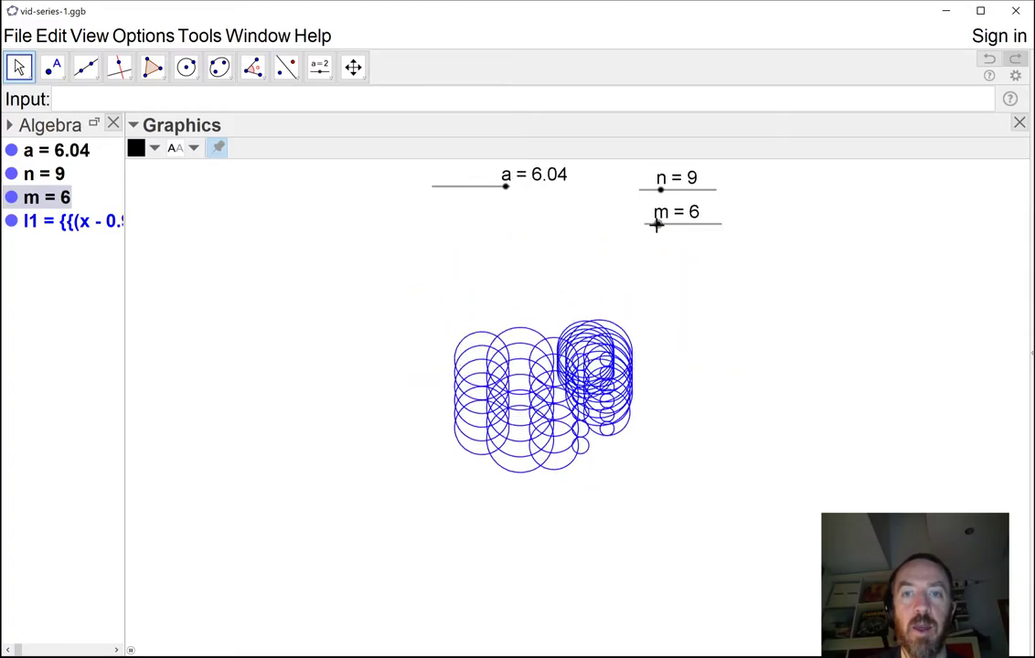
key("Right")
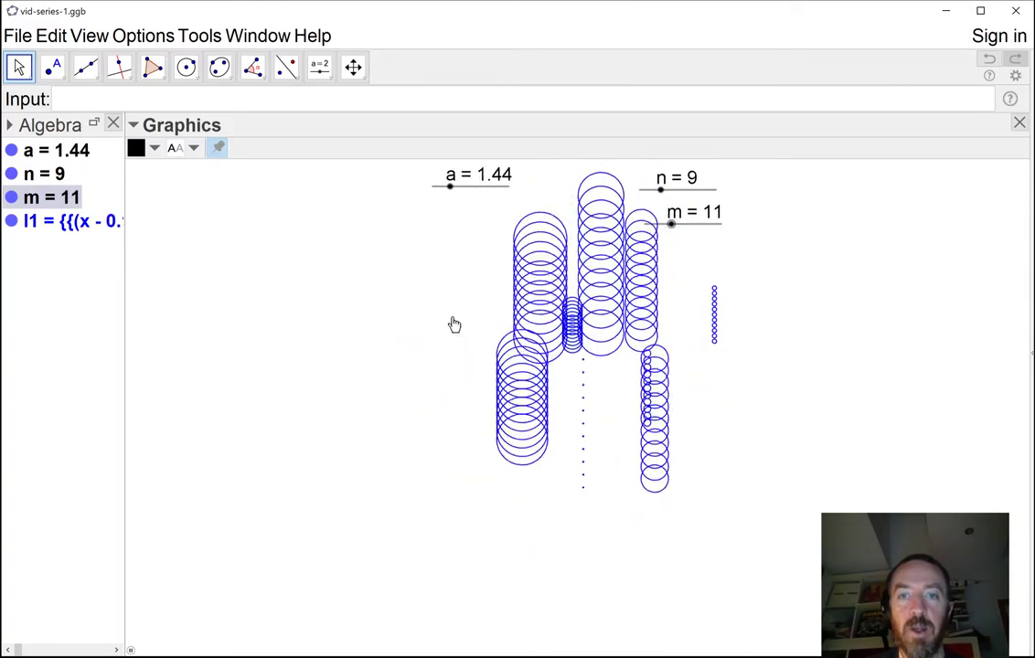
- Reduce slider n to 7 with the Move tool
left_click(353, 68)
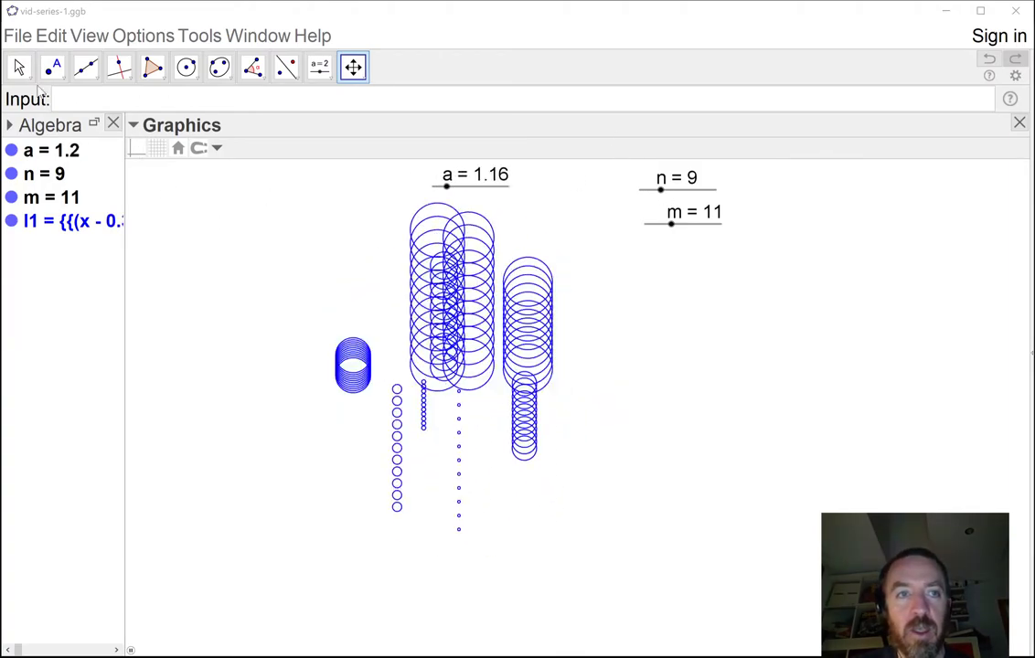
left_click(22, 66)
left_click_drag(662, 190, 664, 195)
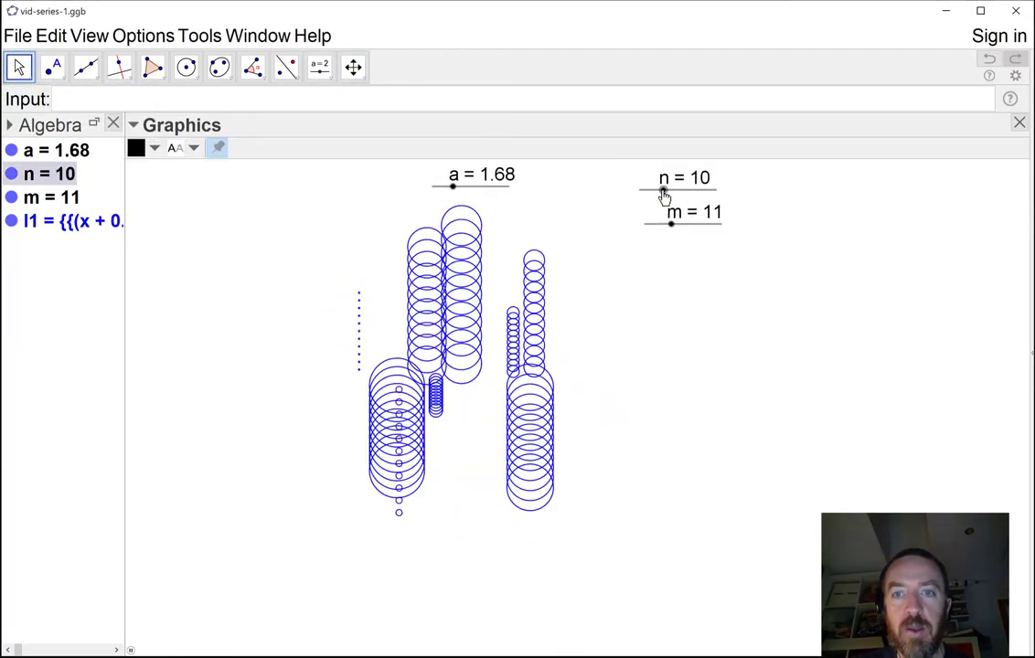
key("Down")
key("Down")
key("Down")
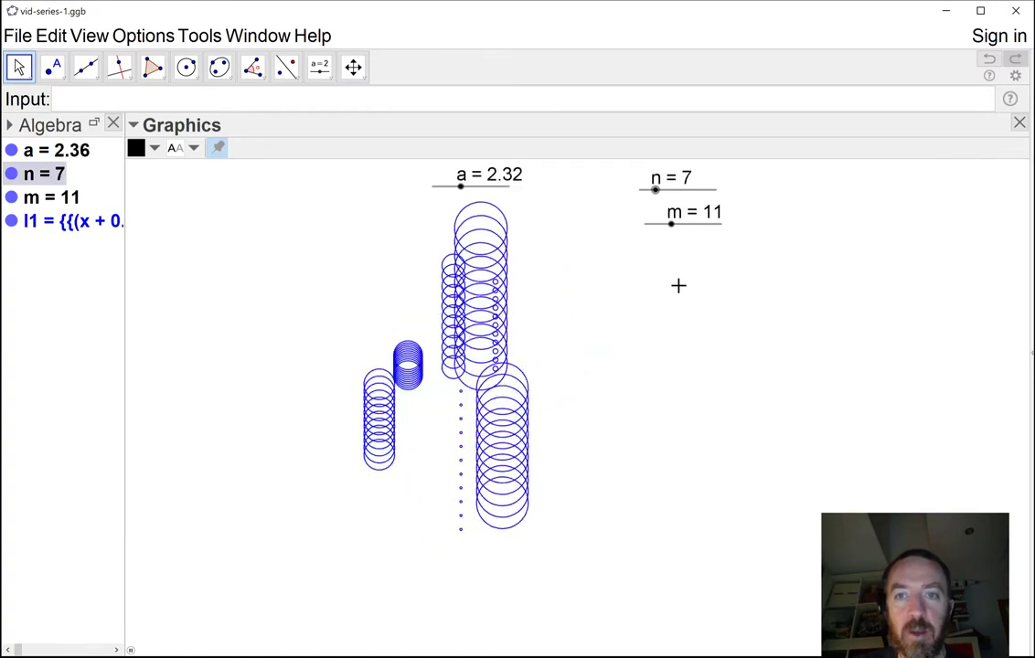
- Reduce slider m to 7 so each column has fewer circles
left_click(670, 224)
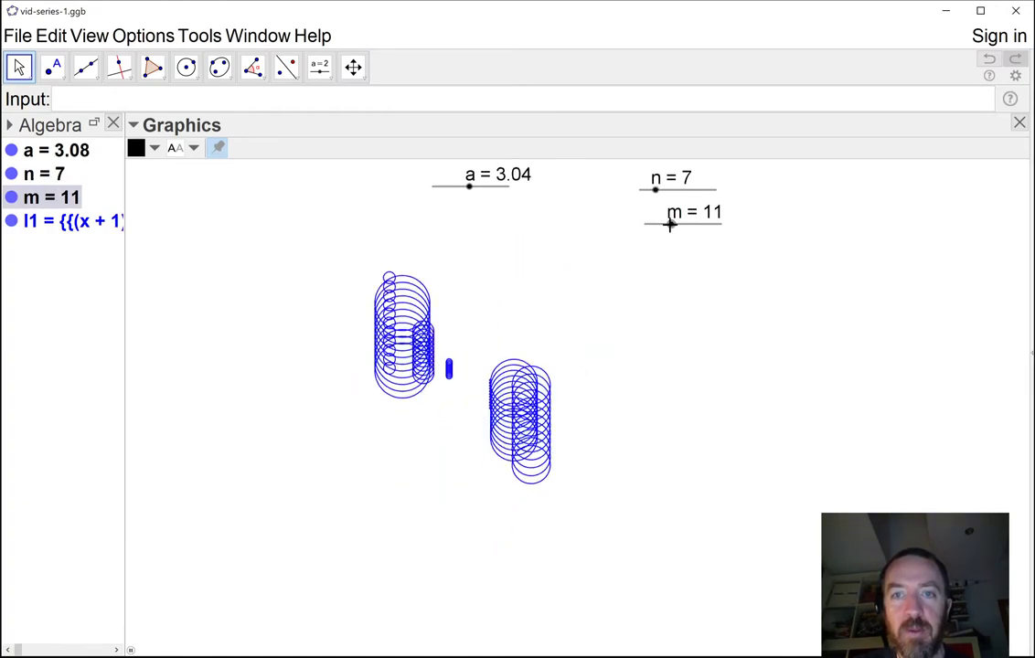
key("Down")
key("Down")
key("Down")
key("Down")
key("Down")
key("Up")
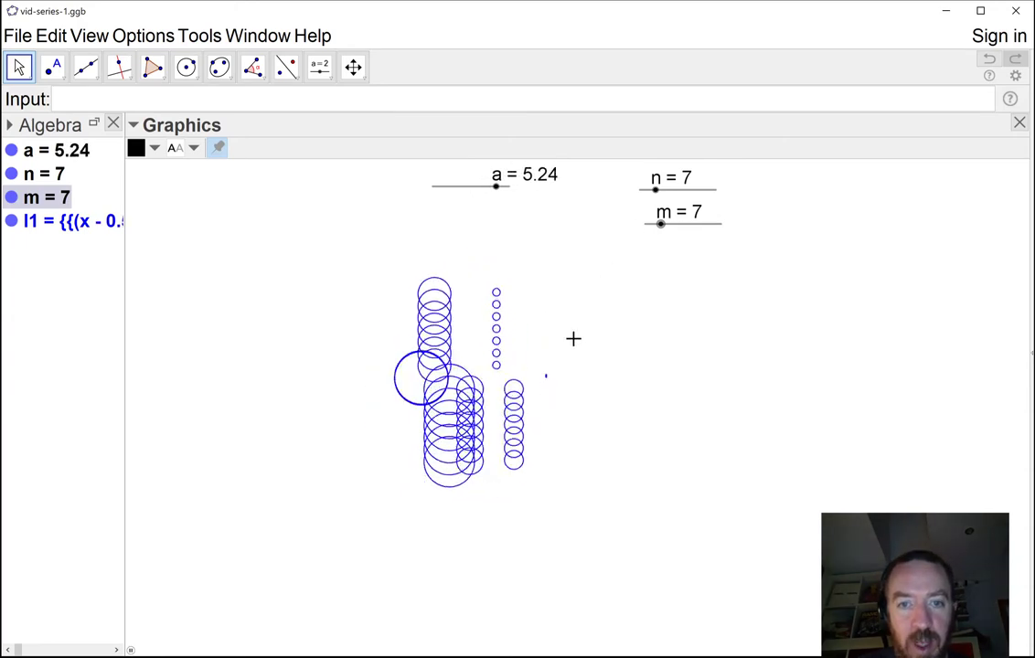
- Open the object properties of list l1 and resize the Algebra and Graphics views so the animated circles stay visible beside them
left_click(359, 73)
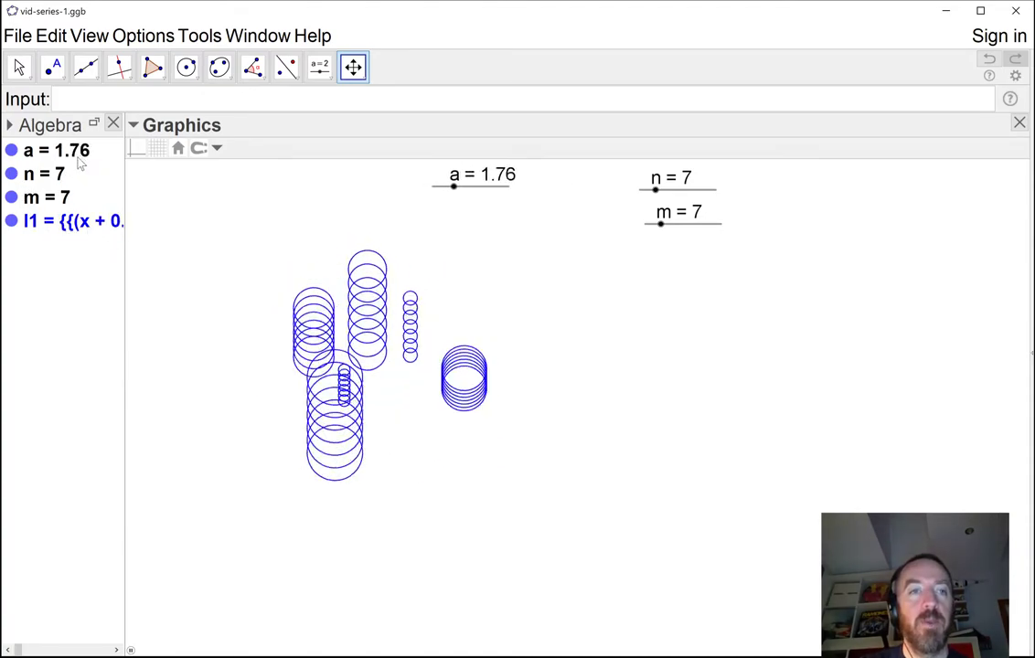
right_click(57, 222)
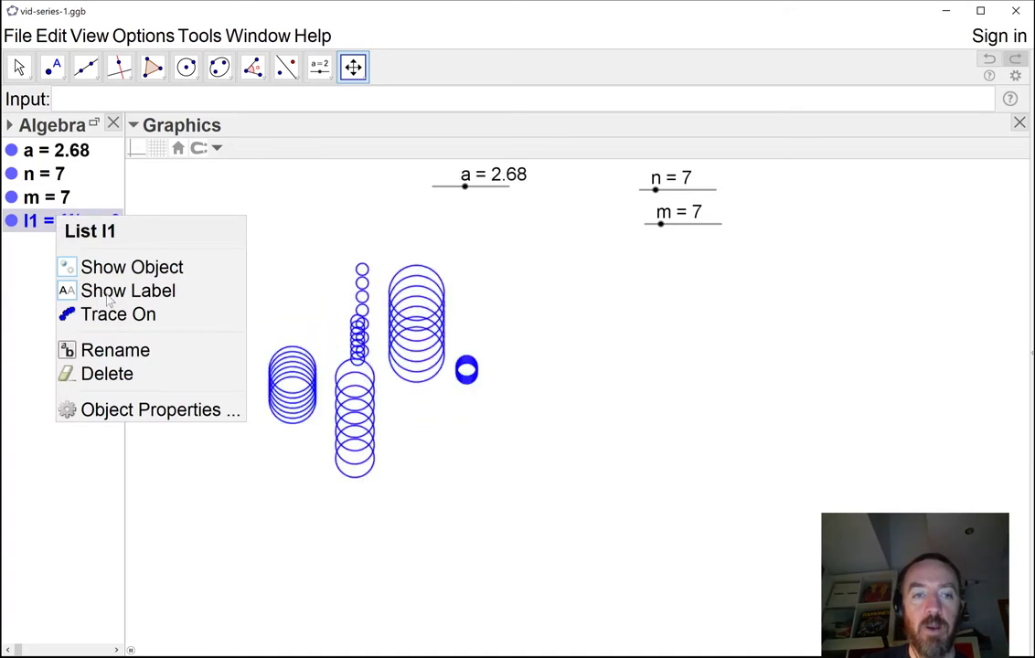
left_click(139, 411)
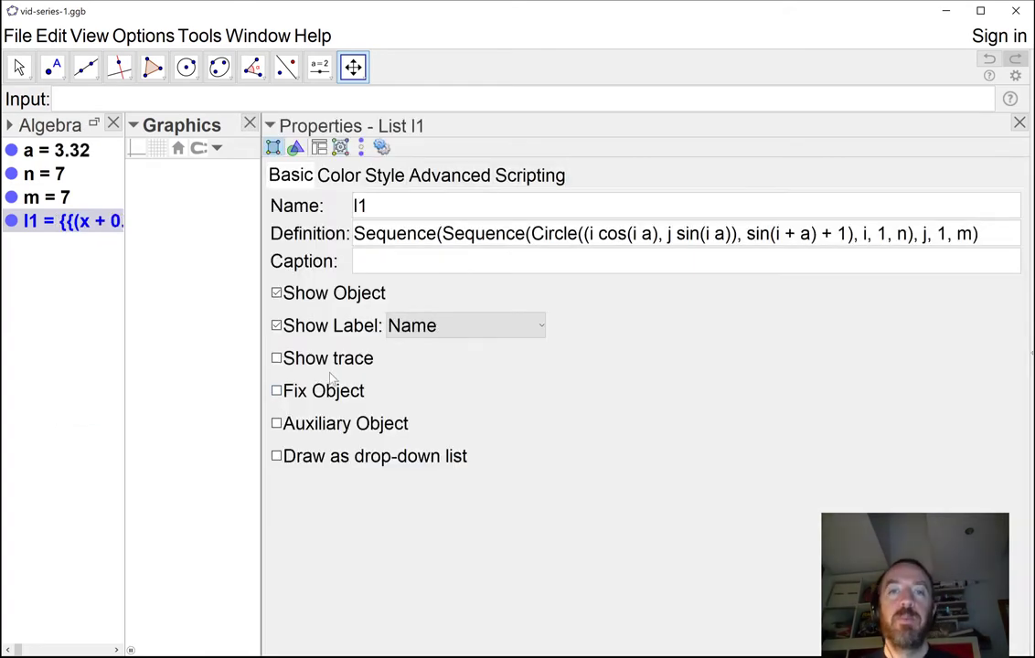
left_click_drag(263, 292, 526, 280)
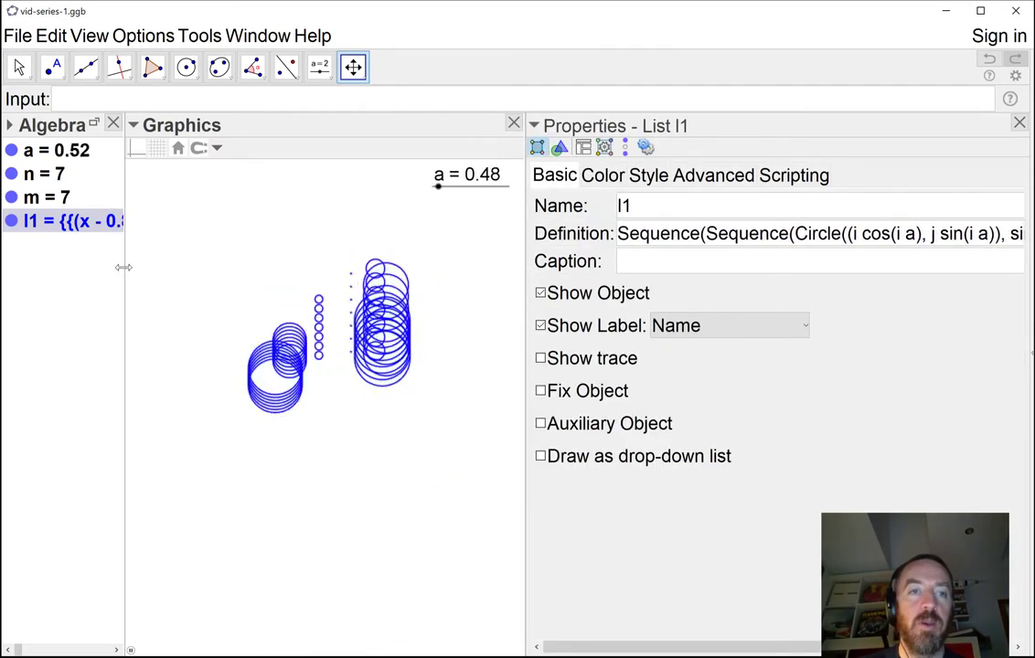
left_click_drag(124, 266, 52, 263)
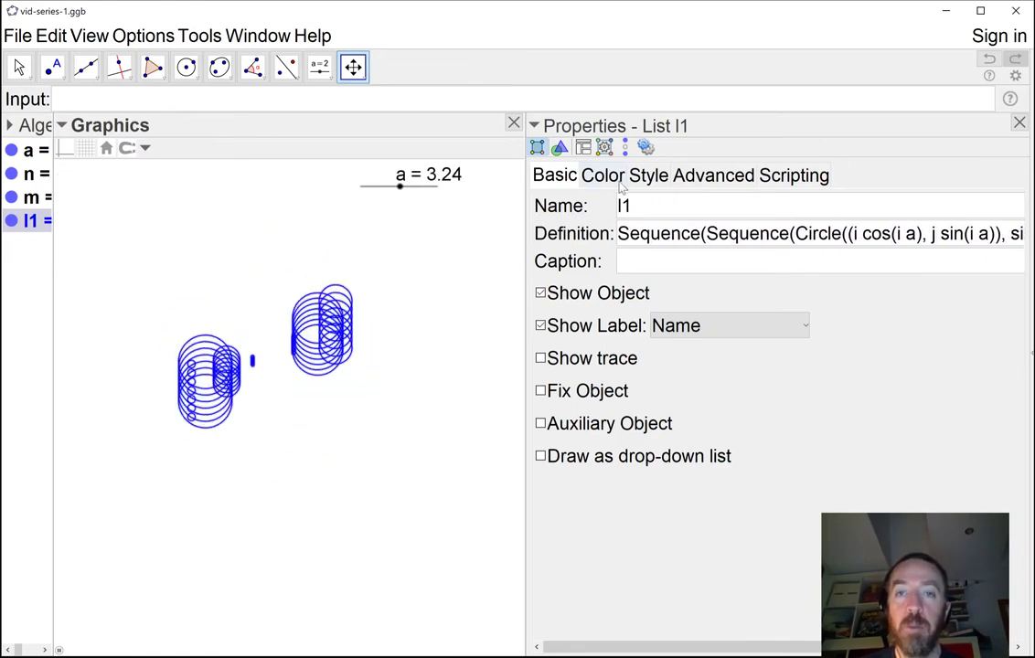
left_click_drag(521, 264, 494, 267)
- Review the colour and line style settings offered for list l1
left_click(578, 183)
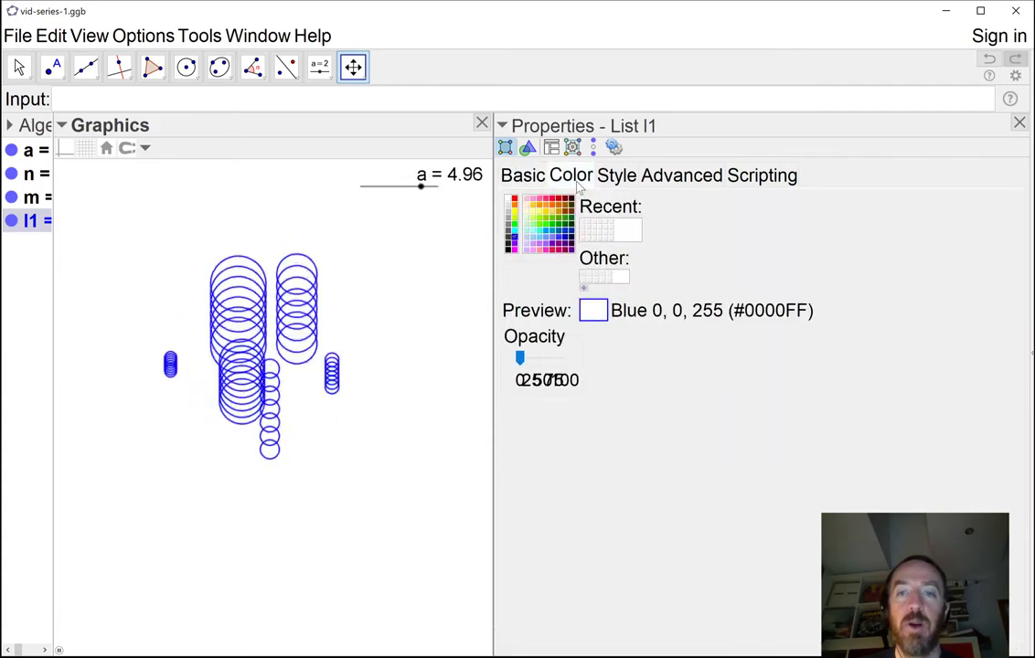
left_click(602, 181)
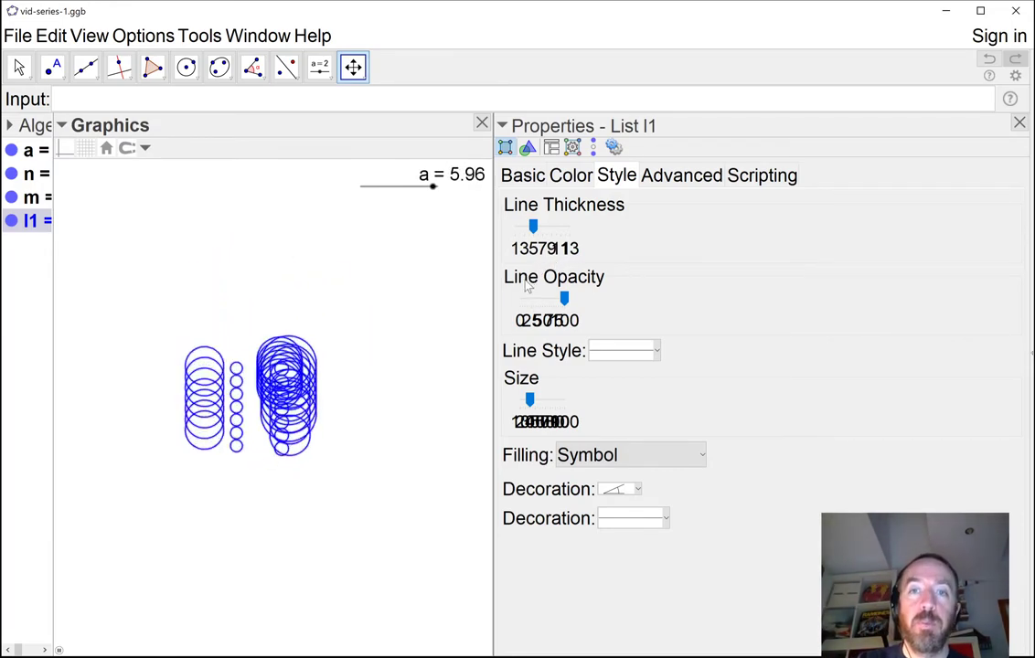
left_click(580, 179)
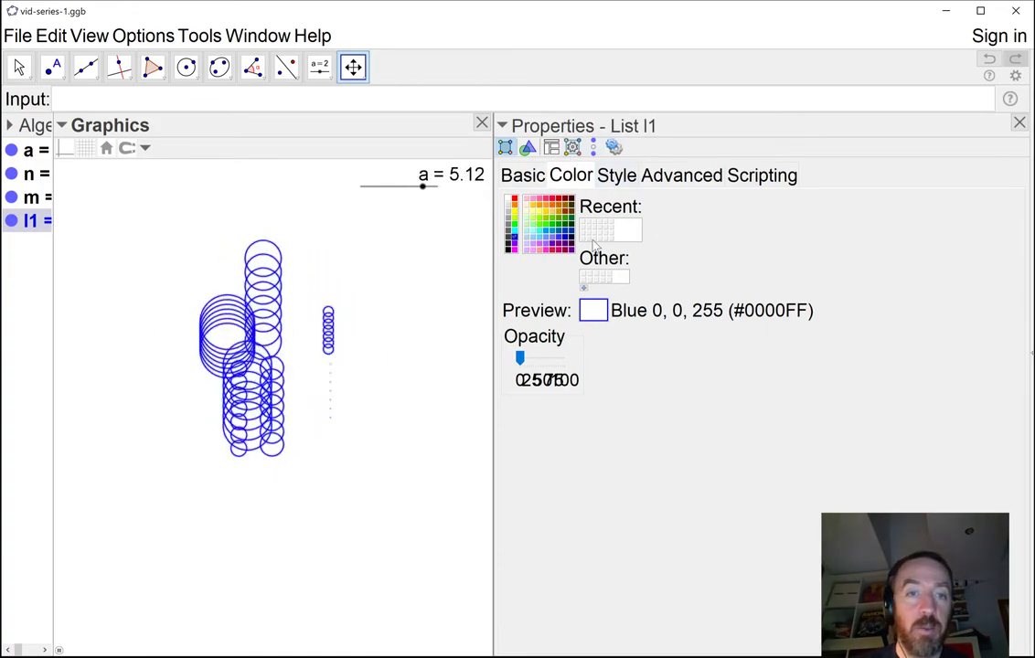
- Recolour list l1 light pink (255, 153, 153) and raise its fill opacity to roughly a third
left_click(17, 70)
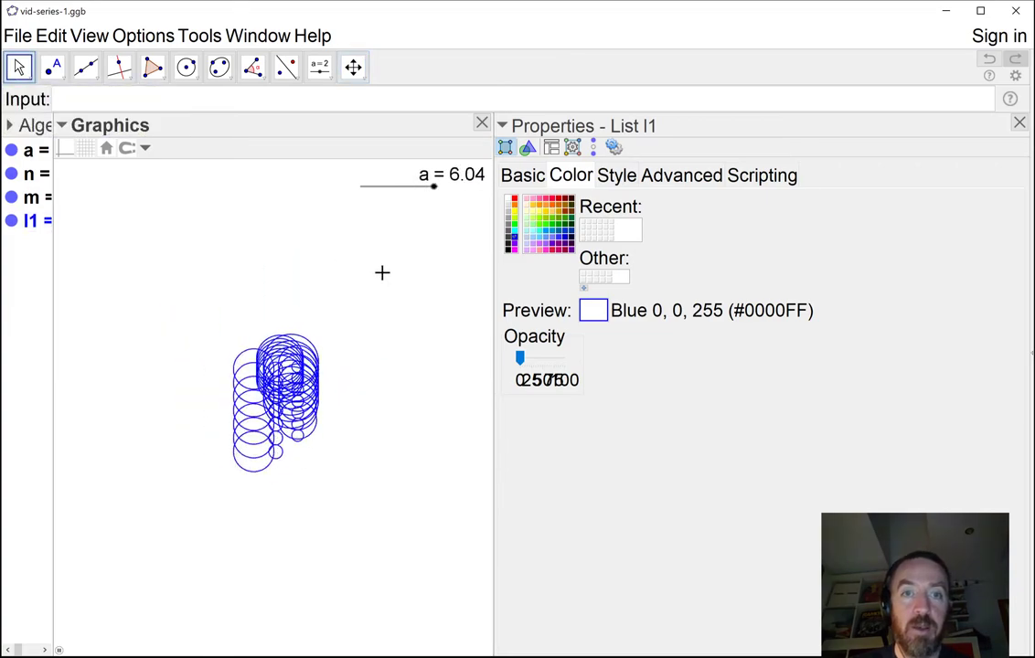
left_click(453, 258)
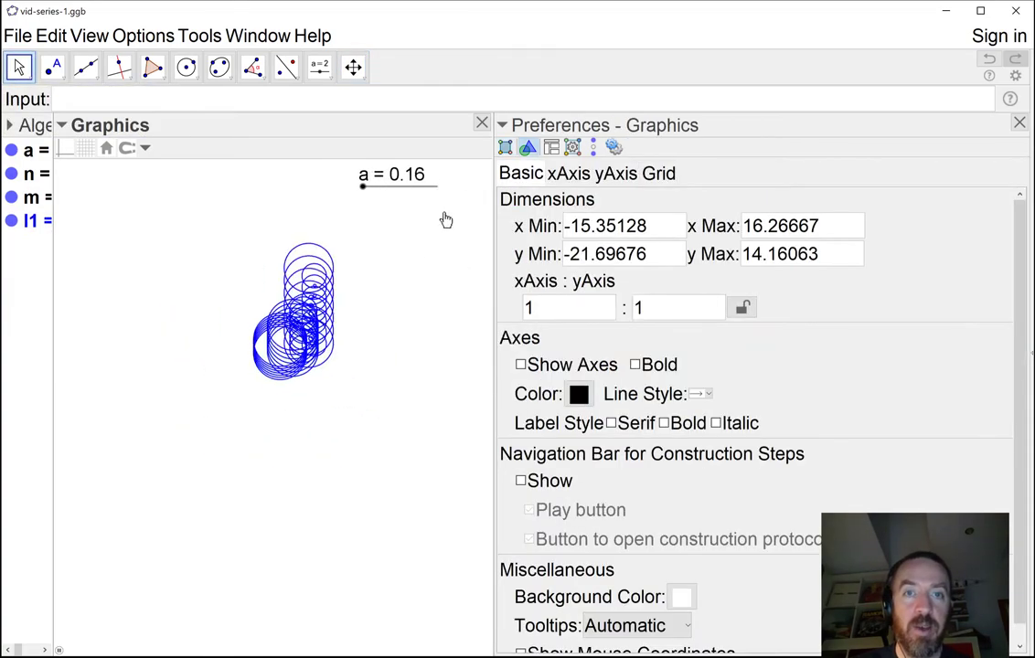
right_click(35, 220)
left_click(669, 387)
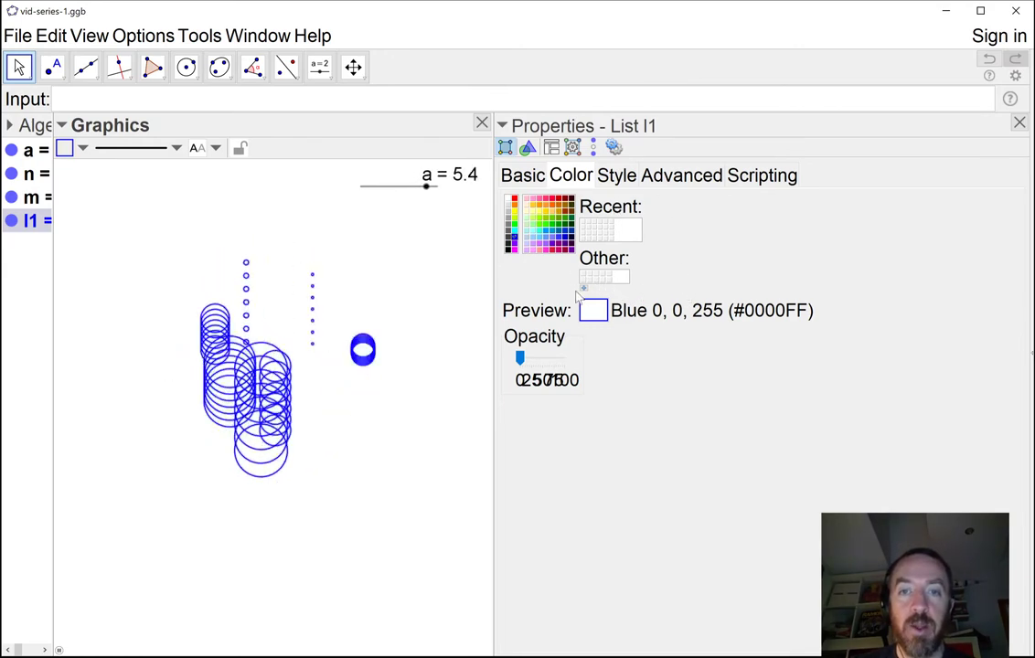
left_click(541, 255)
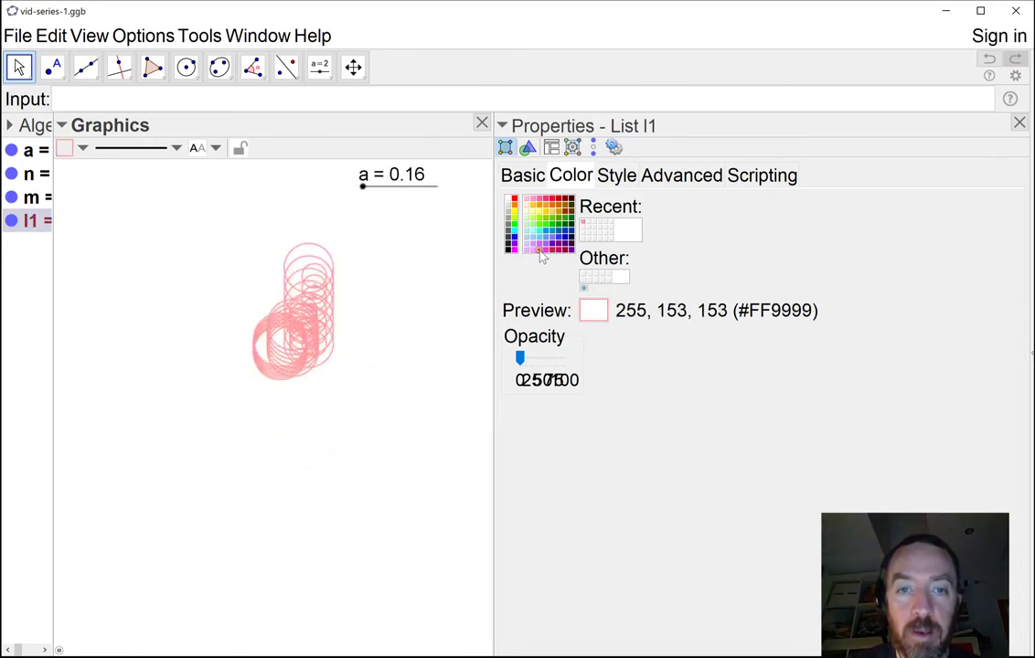
left_click(545, 246)
left_click(542, 255)
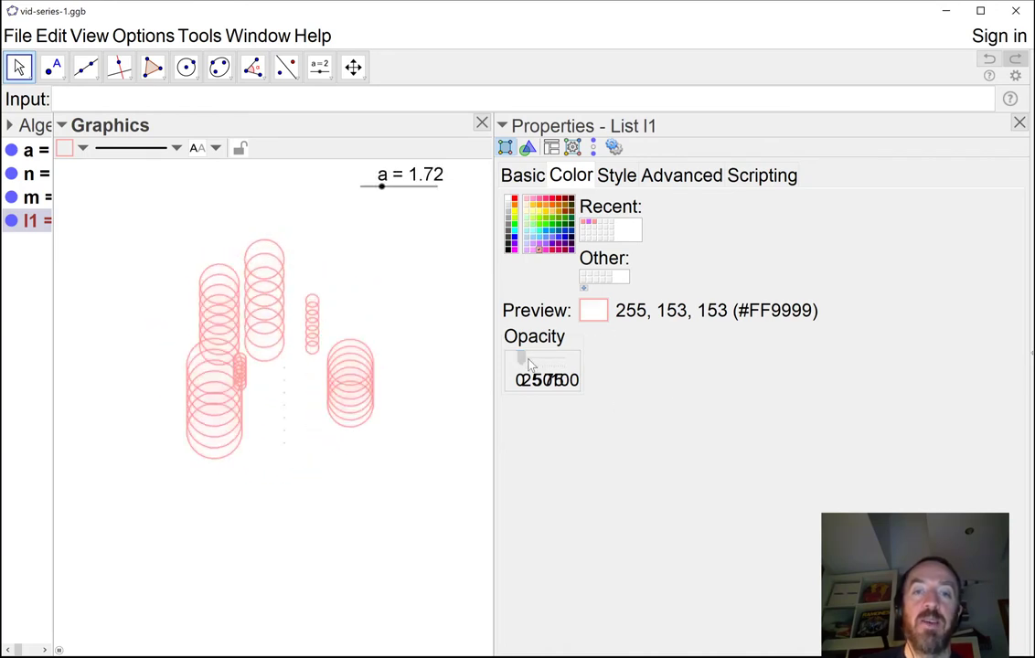
left_click_drag(546, 363, 570, 359)
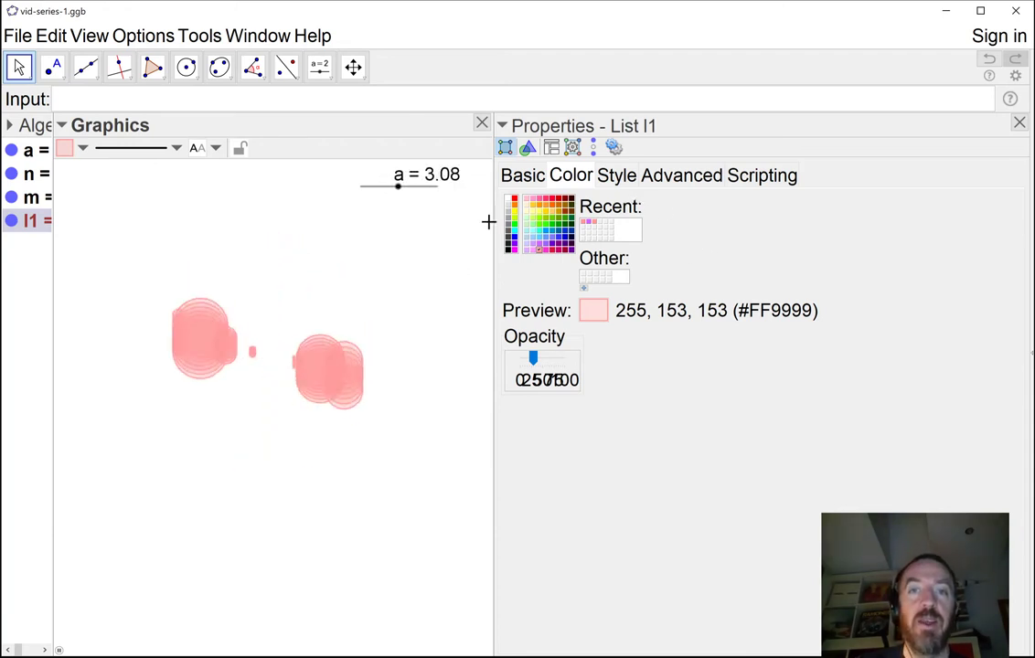
- Set list l1's line thickness to 1 and its line opacity to 0 so only the fills show
left_click(609, 176)
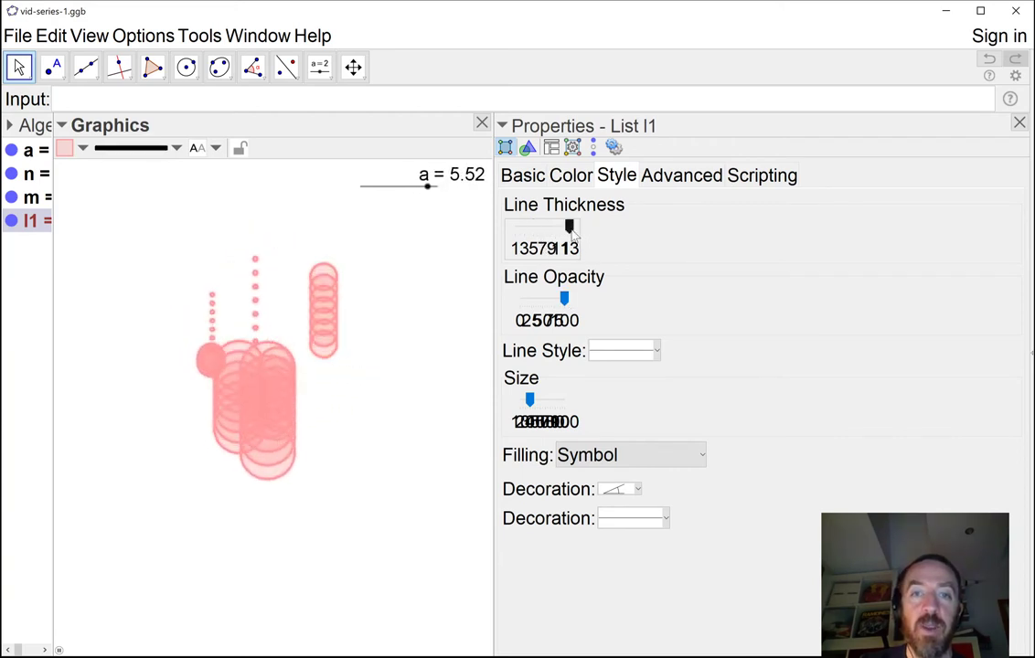
left_click_drag(568, 227, 460, 269)
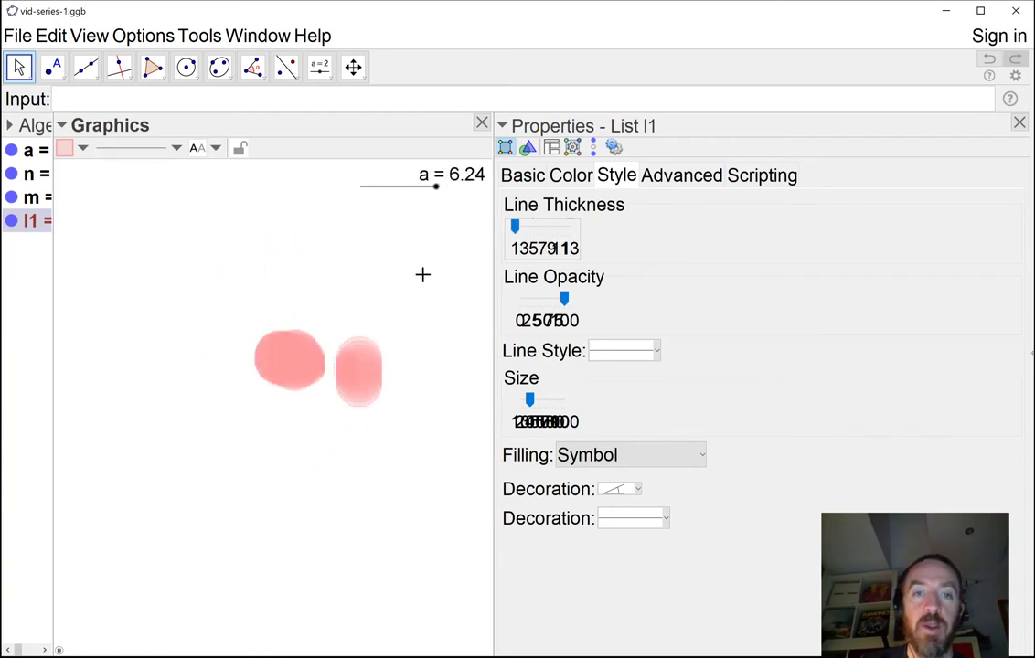
left_click_drag(564, 299, 502, 298)
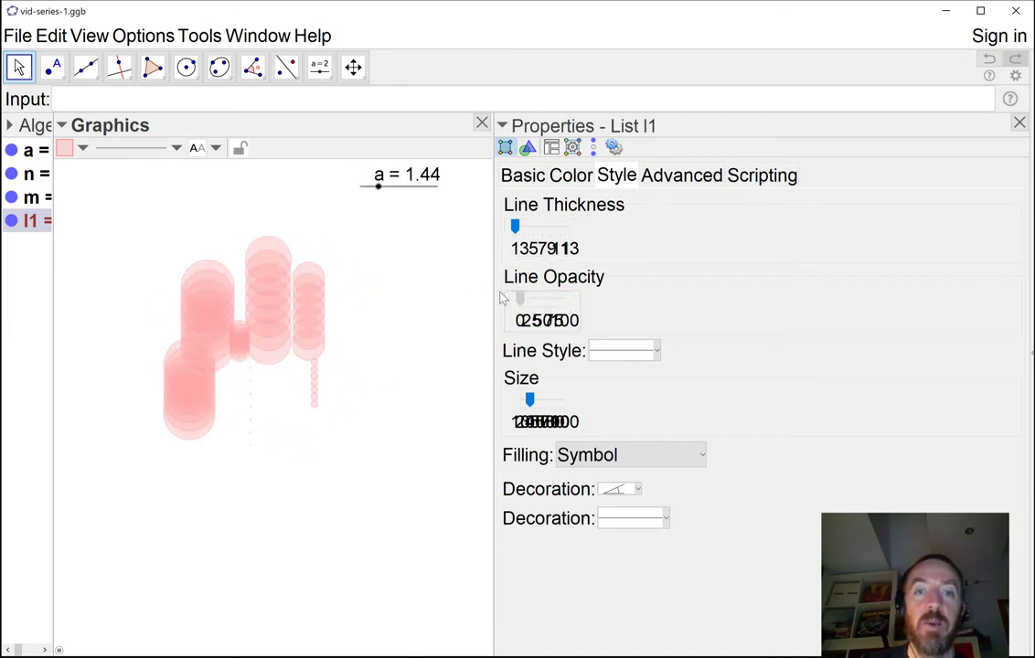
left_click(388, 250)
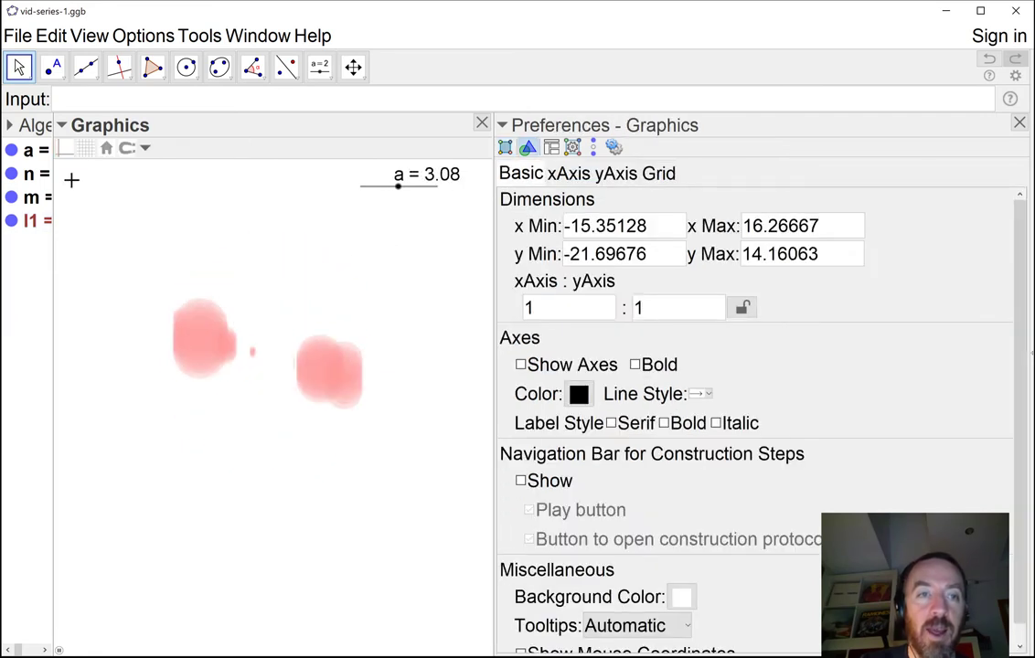
- Lower the fill opacity of list l1 to make the overlapping circles more transparent
scroll(224, 347, "up", 3)
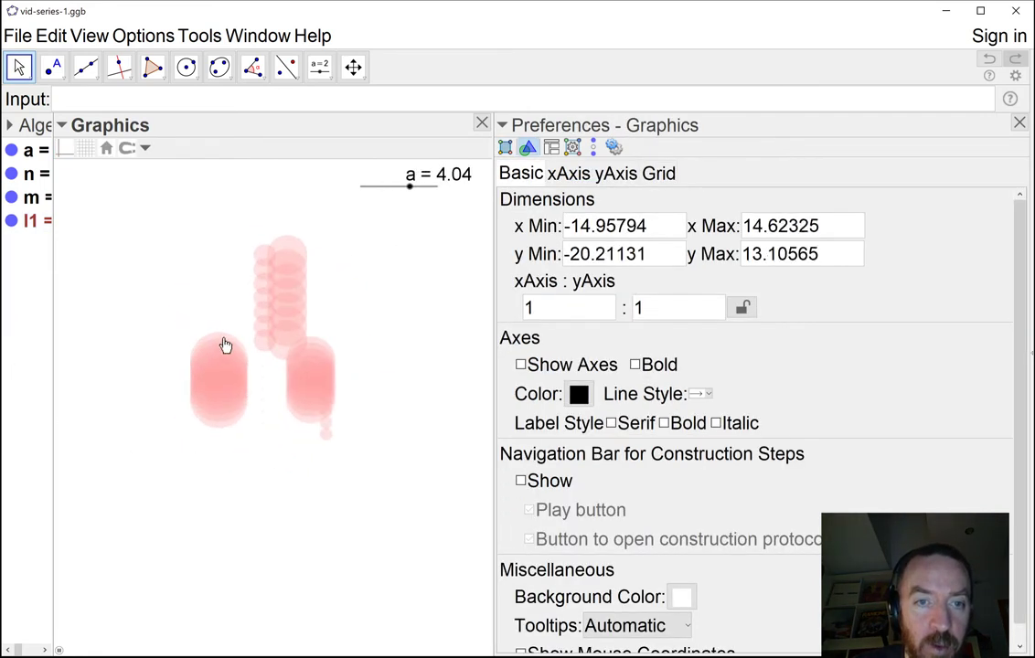
scroll(338, 357, "up", 1)
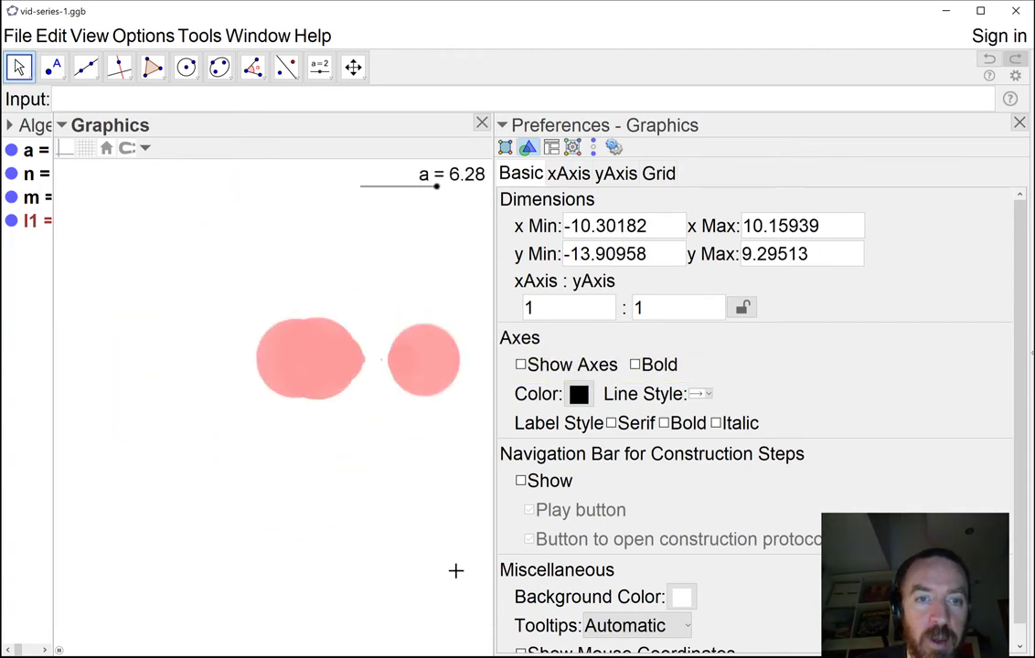
left_click(28, 220)
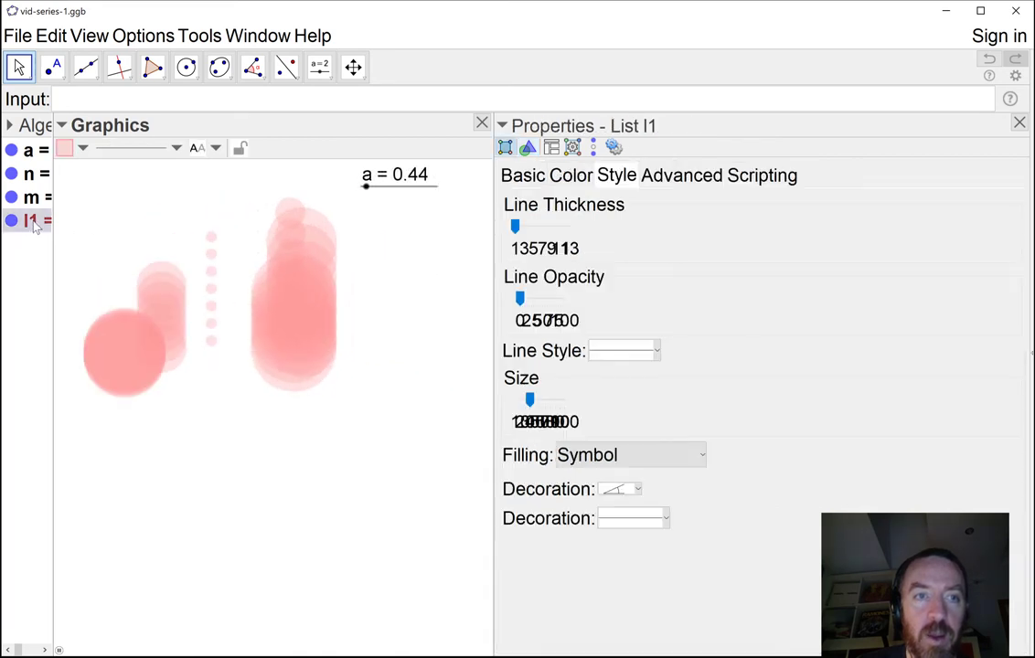
right_click(32, 220)
left_click(571, 176)
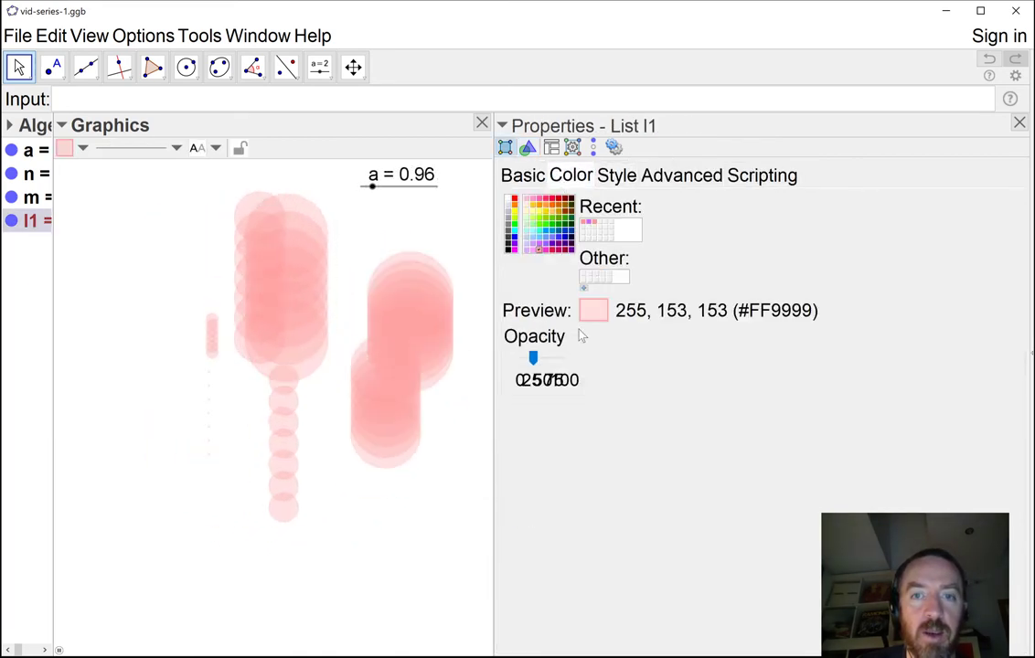
left_click_drag(536, 360, 529, 360)
left_click(448, 372)
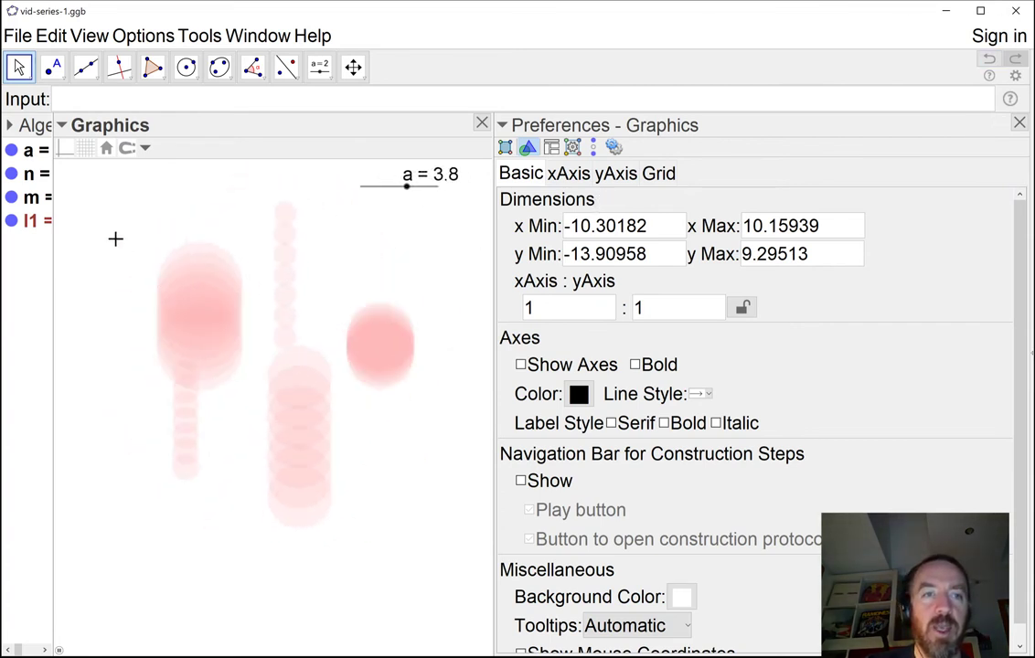
- Set list l1's fill opacity to 0 and give its circles faint outlines with line thickness 13
right_click(37, 220)
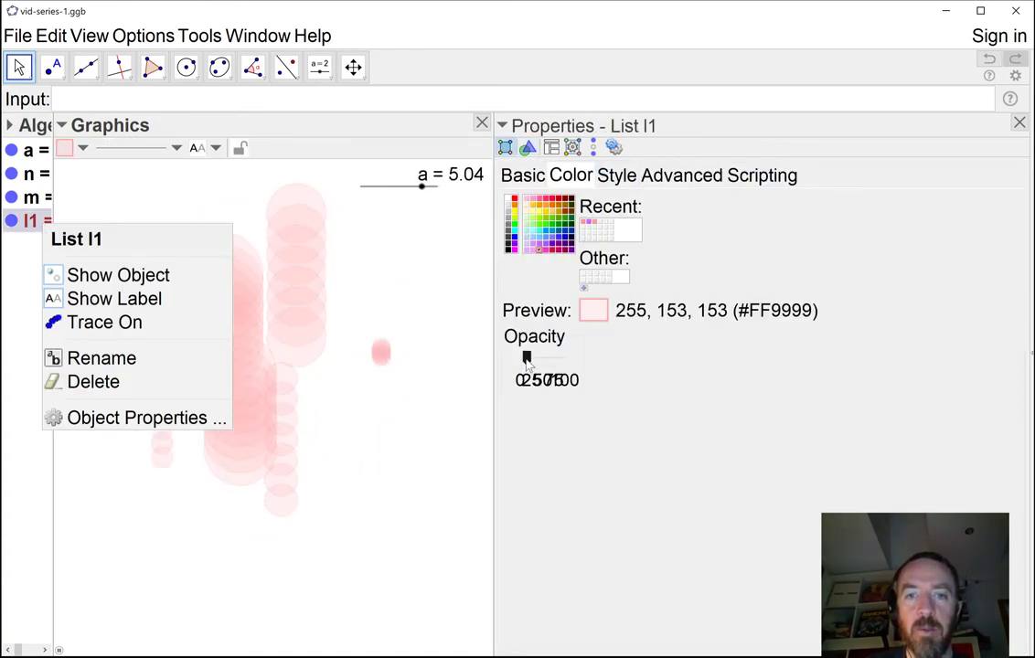
left_click_drag(526, 358, 519, 362)
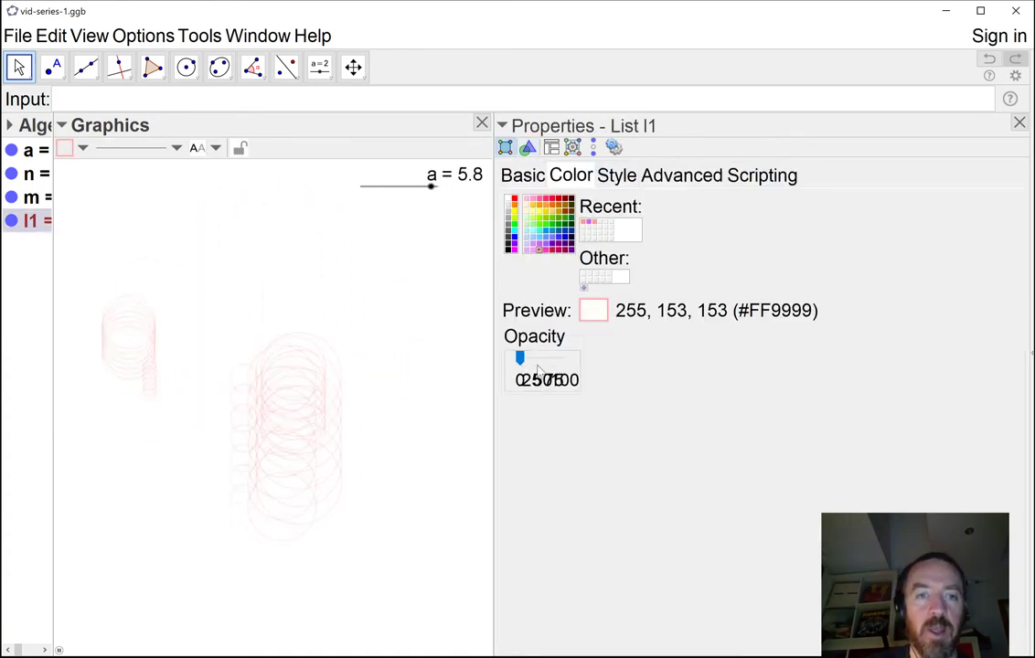
left_click(622, 175)
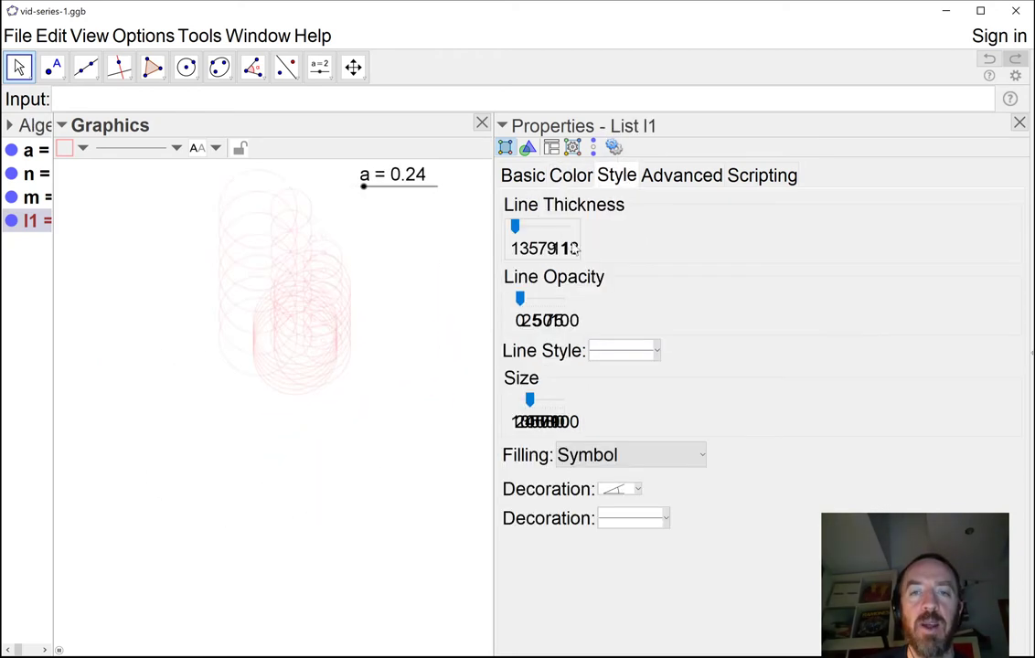
mouse_move(523, 236)
left_mouse_down()
mouse_move(584, 233)
mouse_move(579, 251)
left_mouse_up()
left_click_drag(518, 298, 527, 298)
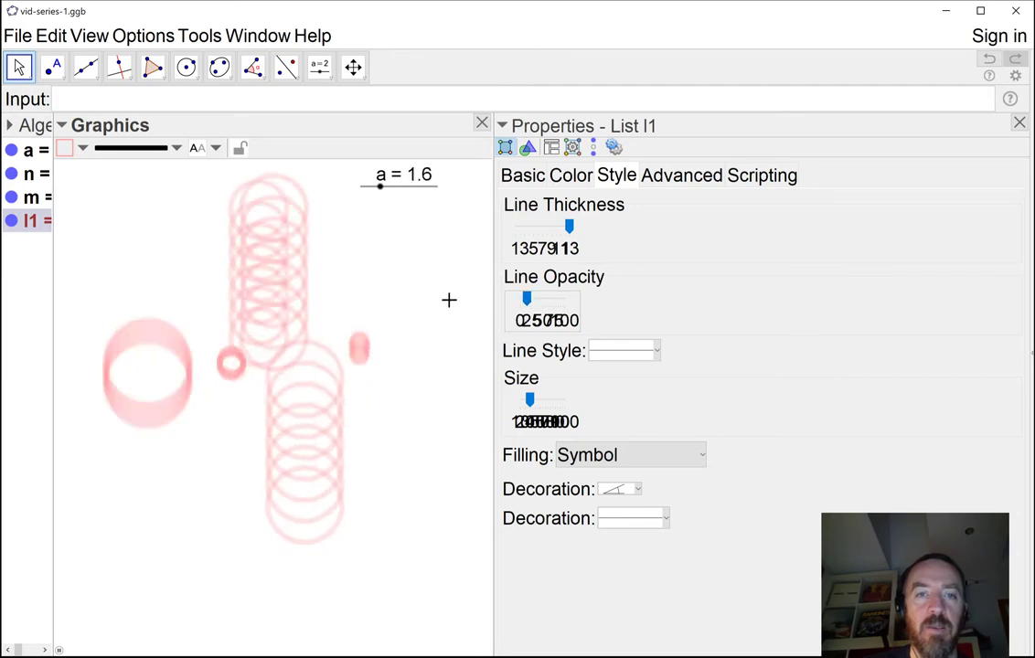
left_click(443, 266)
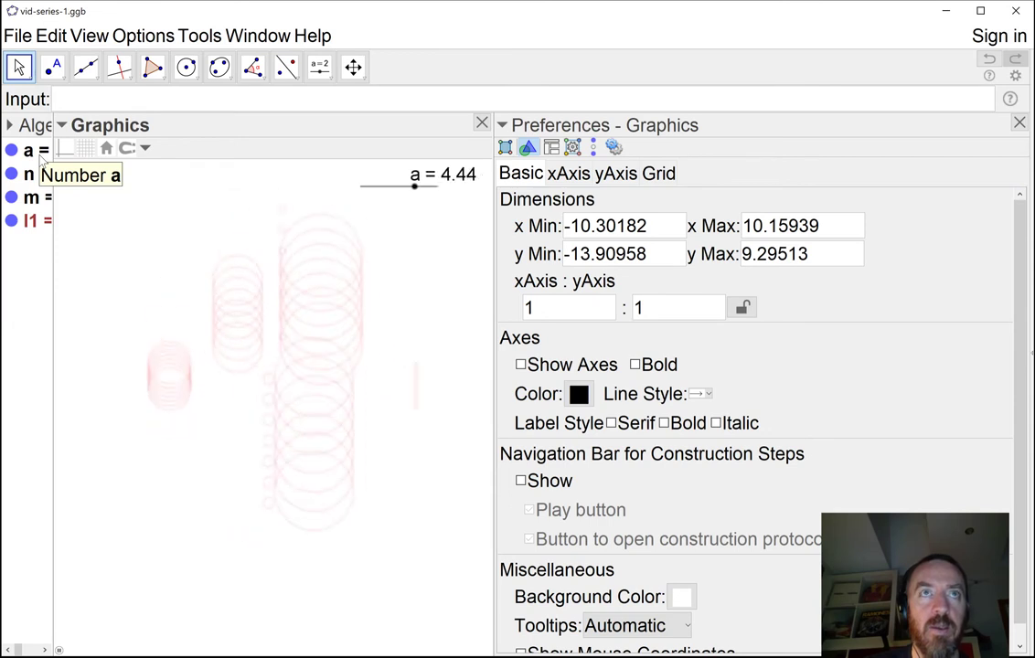
- Raise list l1's line opacity to roughly two thirds for stronger outlines
left_click(30, 221)
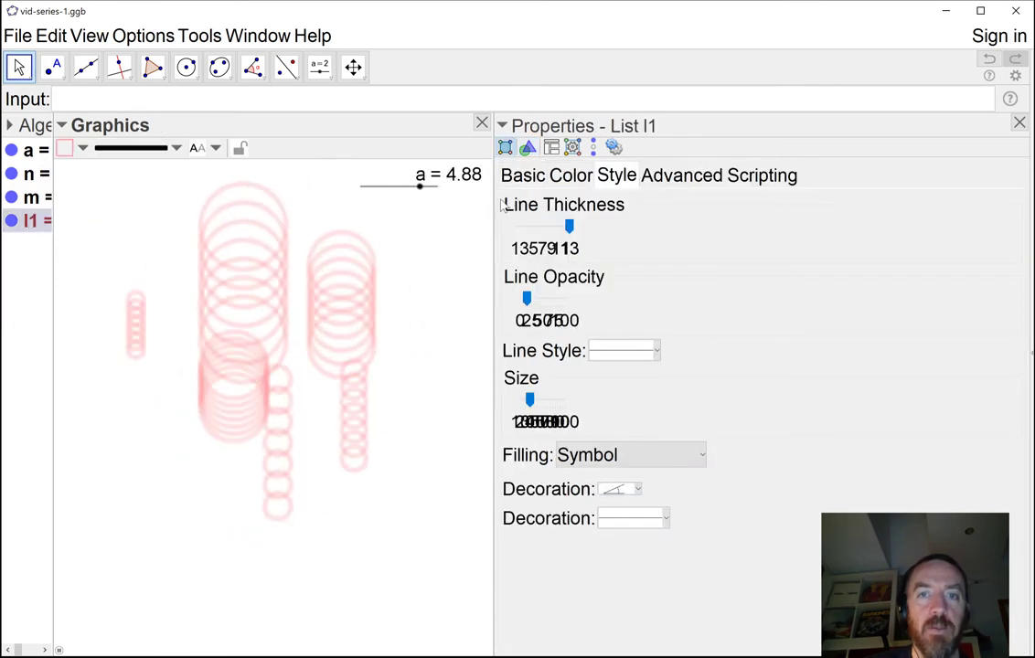
left_click_drag(528, 299, 549, 299)
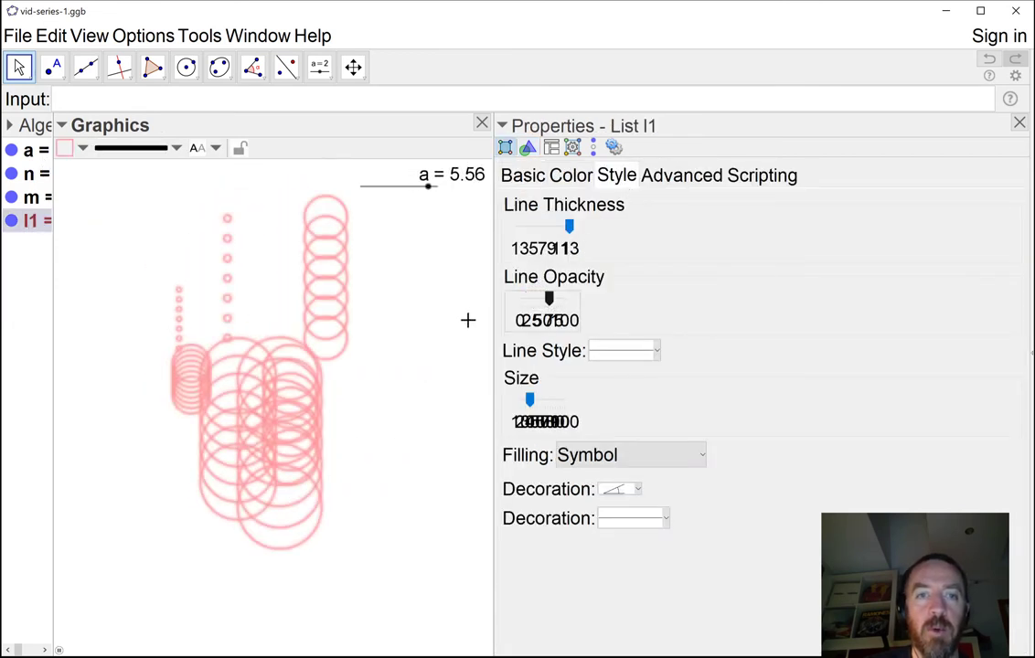
left_click(422, 313)
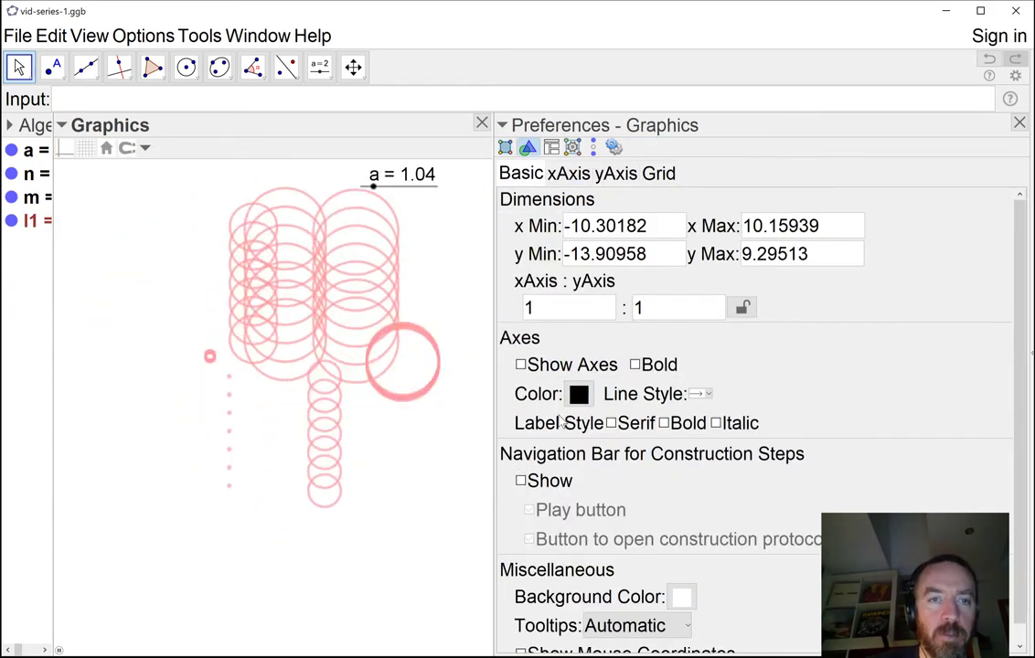
- Recolour list l1 green (102, 204, 0)
right_click(49, 224)
left_click(524, 177)
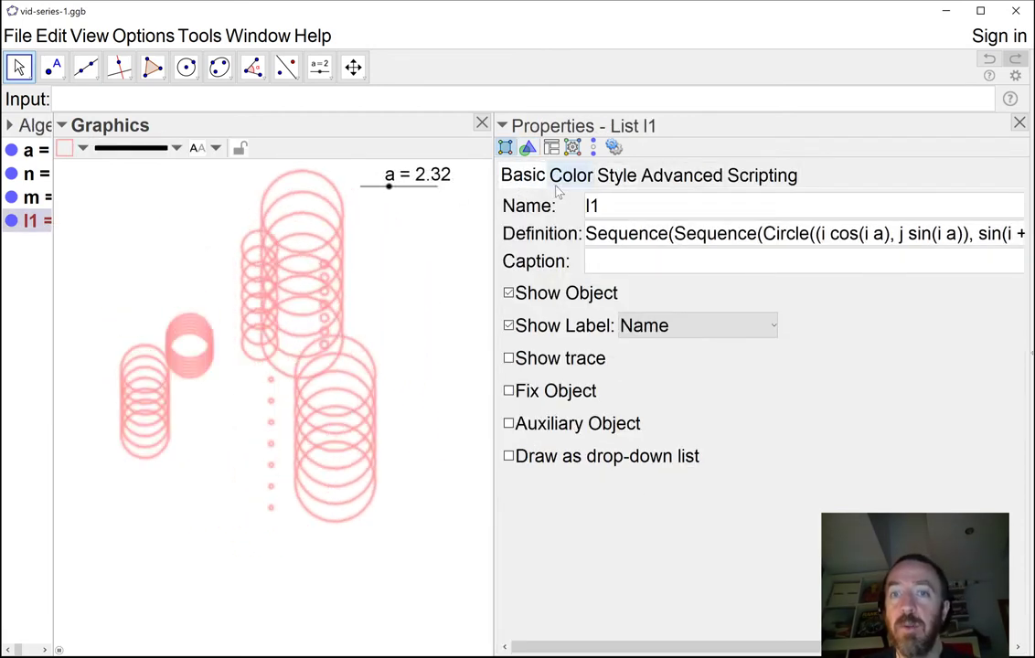
left_click(559, 182)
left_click(553, 224)
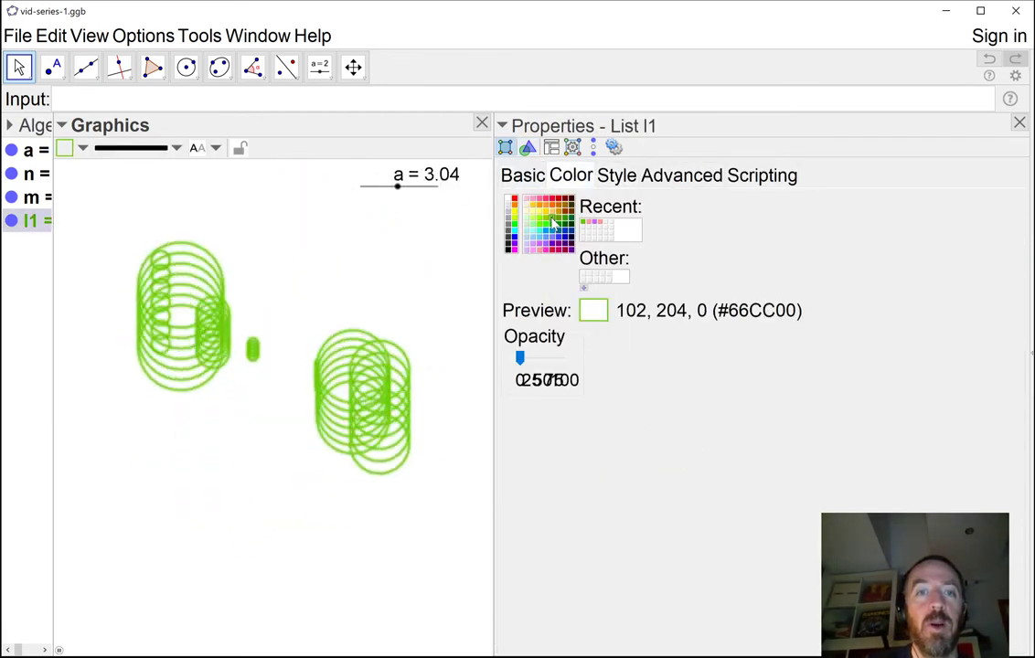
- Try a neighbouring darker green on list l1 and return it to green (102, 204, 0)
left_click(563, 224)
left_click(557, 223)
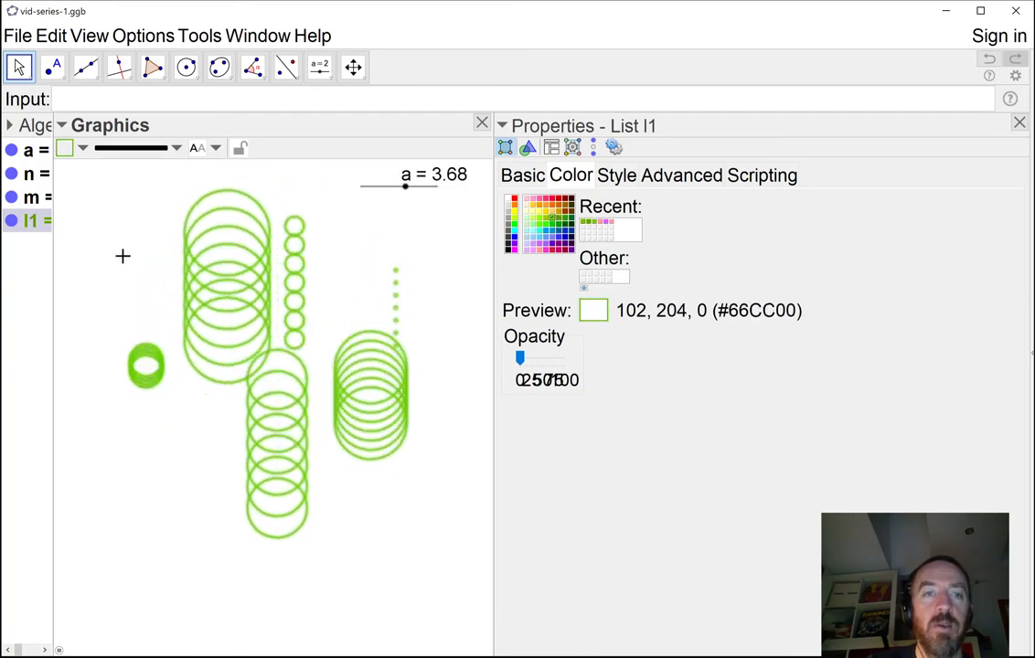
left_click(83, 197)
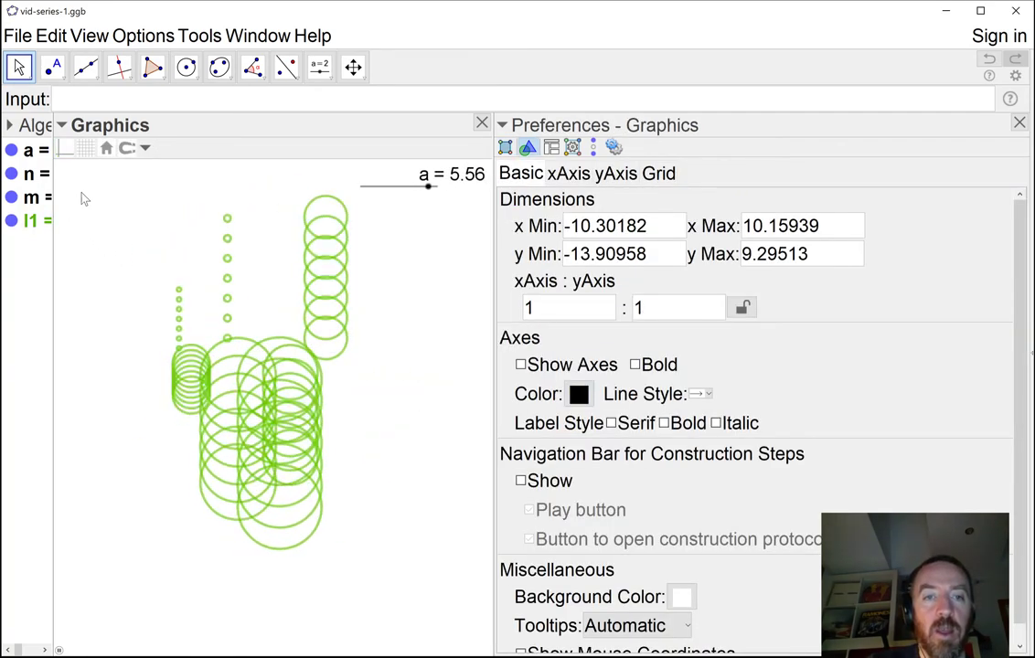
- Reduce list l1's line thickness to 1 and raise it back to 5
left_click(41, 221)
left_click(616, 175)
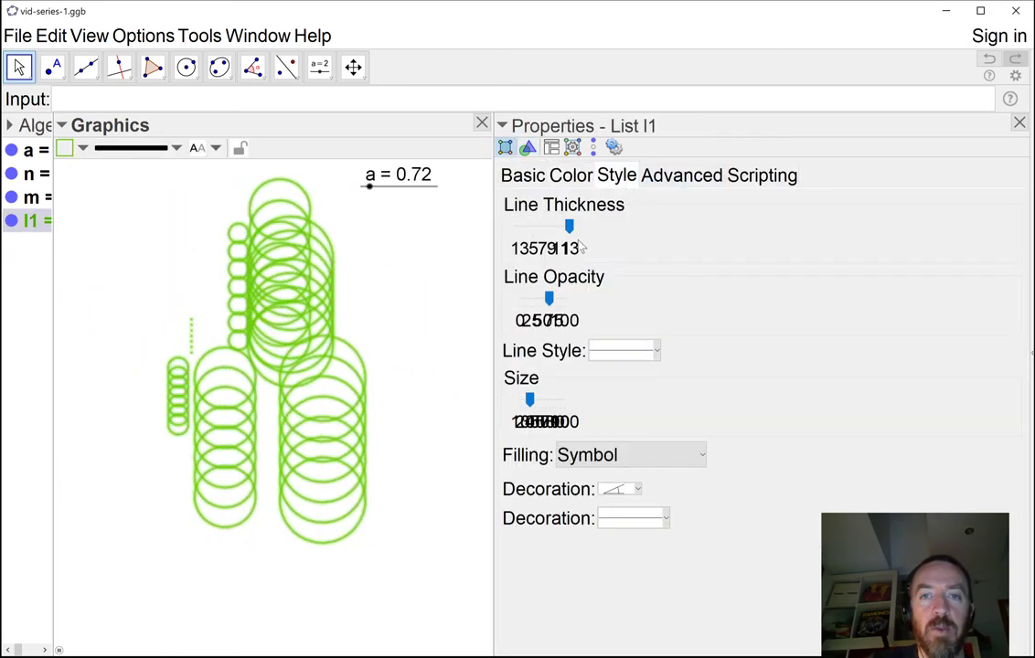
left_click(464, 258)
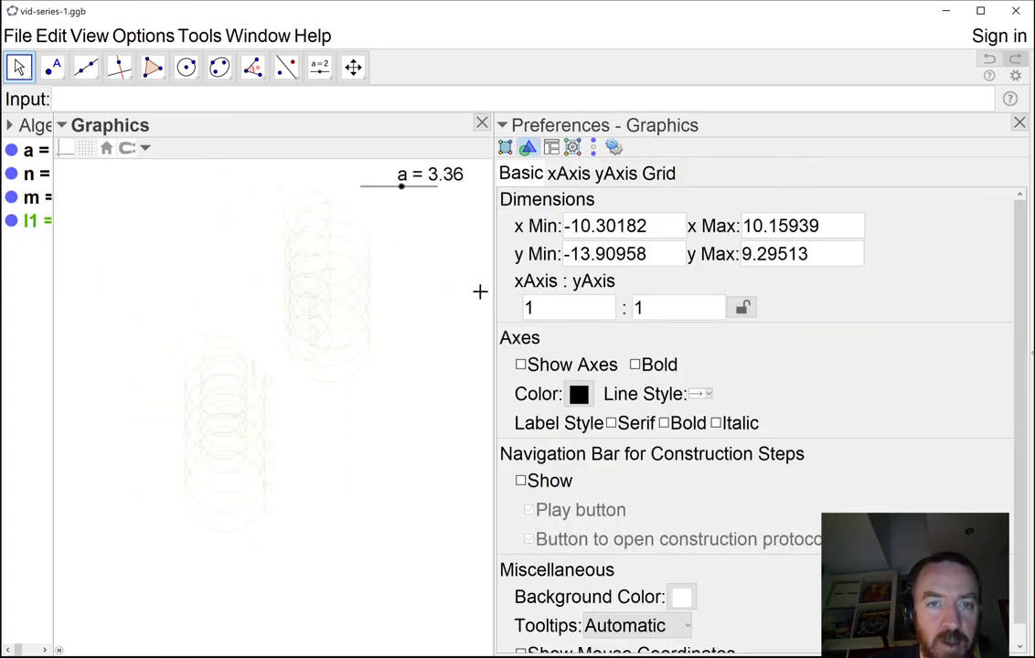
right_click(45, 223)
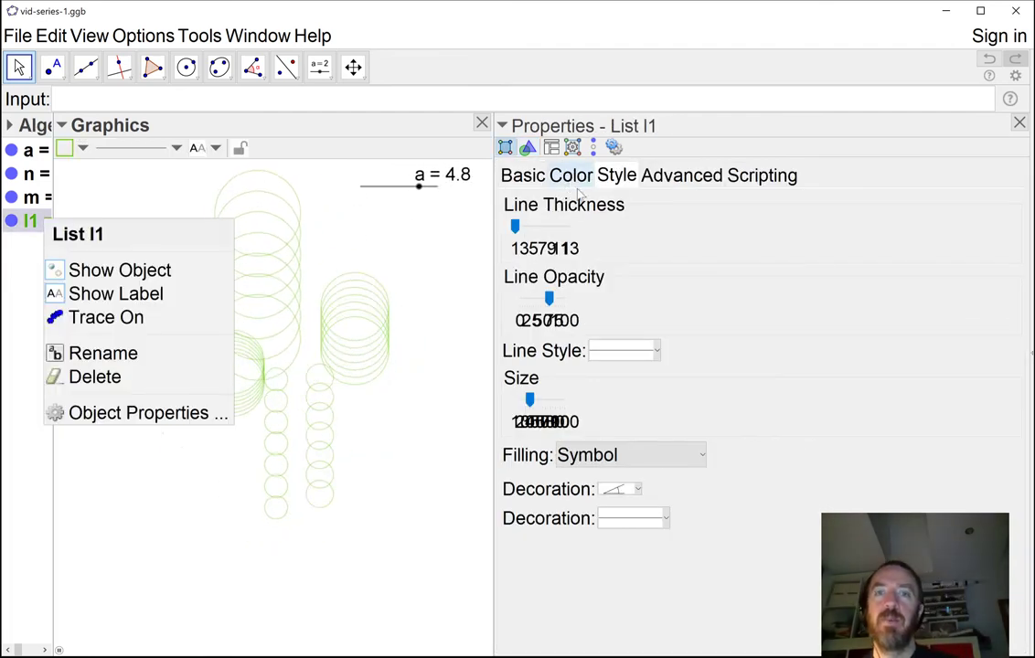
left_click(517, 231)
left_click_drag(517, 232, 540, 234)
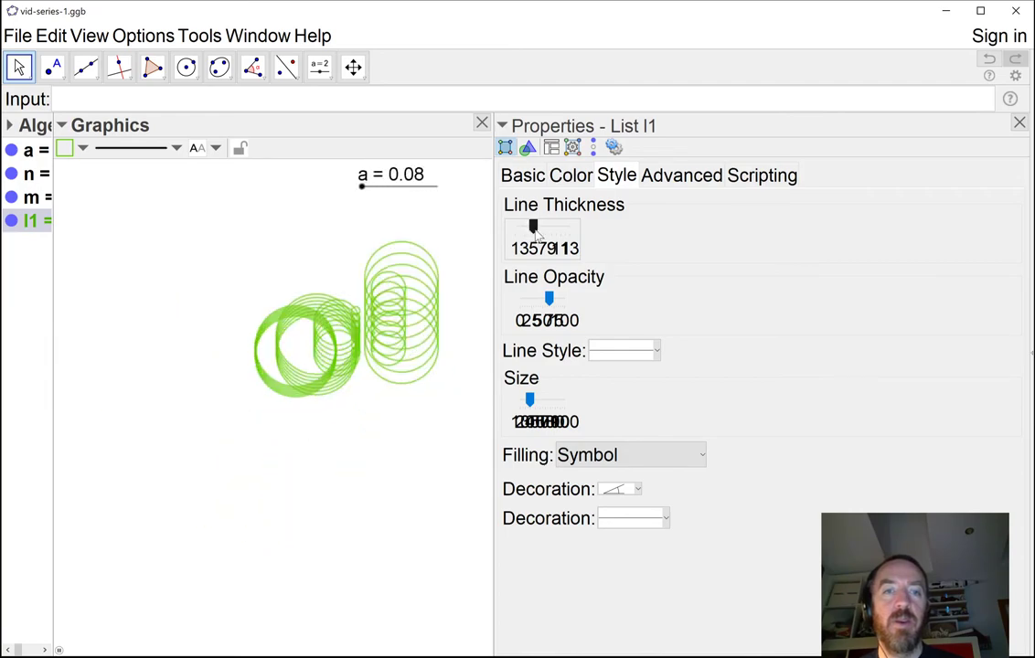
left_click(451, 293)
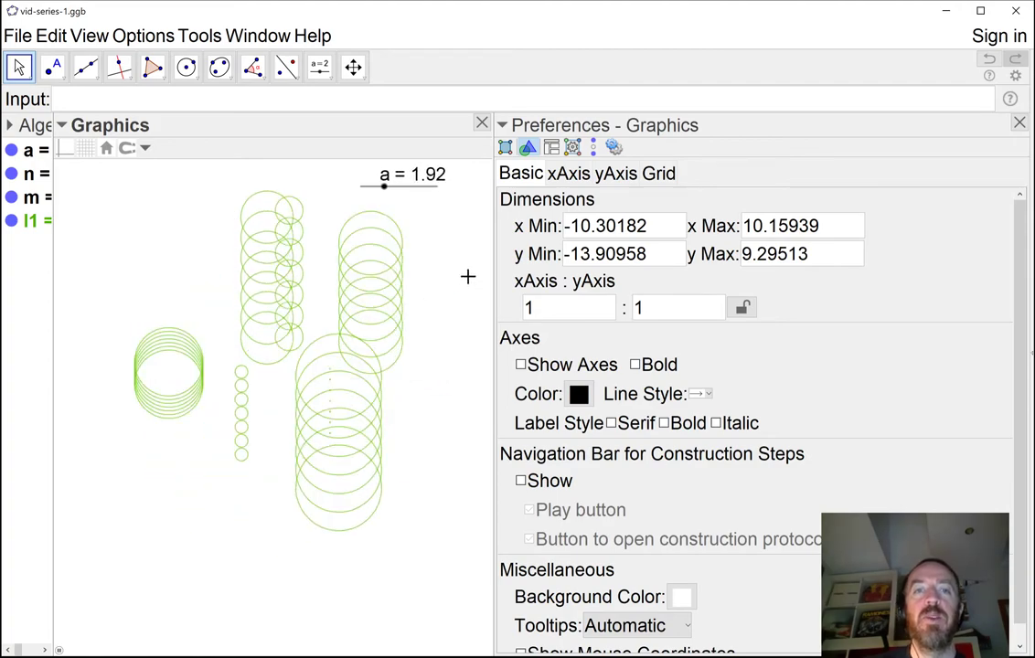
- Hide slider a in the graphics view
left_click(28, 151)
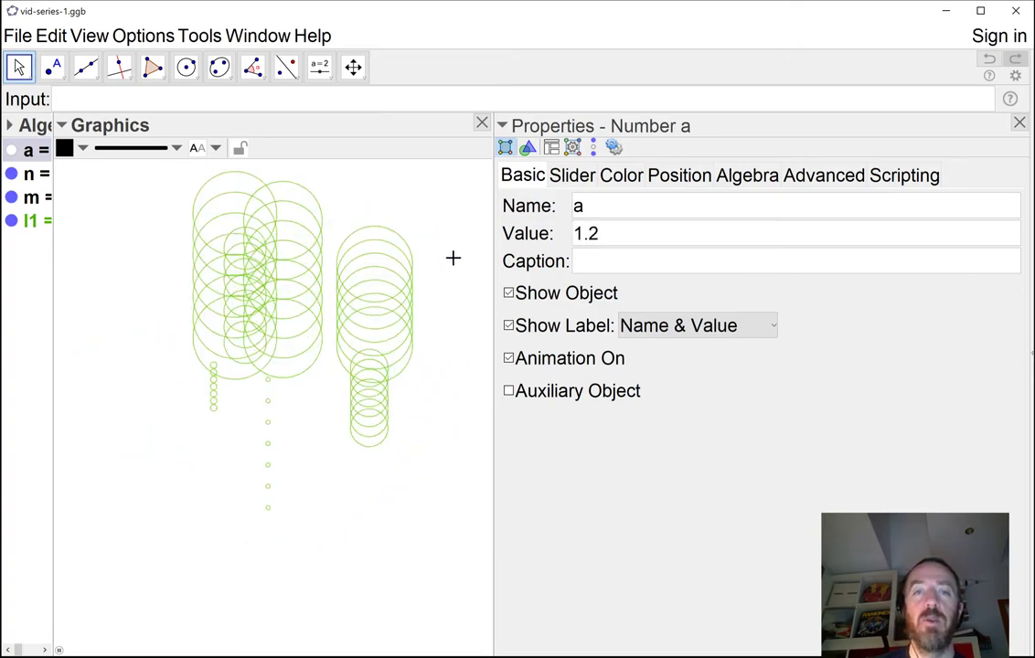
right_click(452, 260)
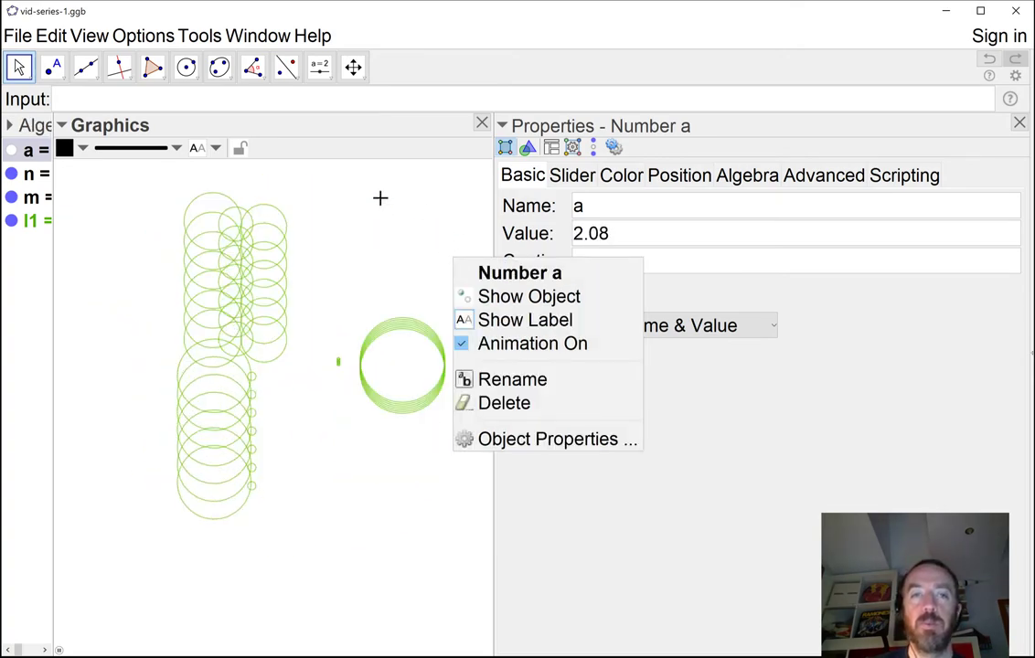
- Open the graphics view's preferences and set its background colour to golden yellow
left_click(353, 69)
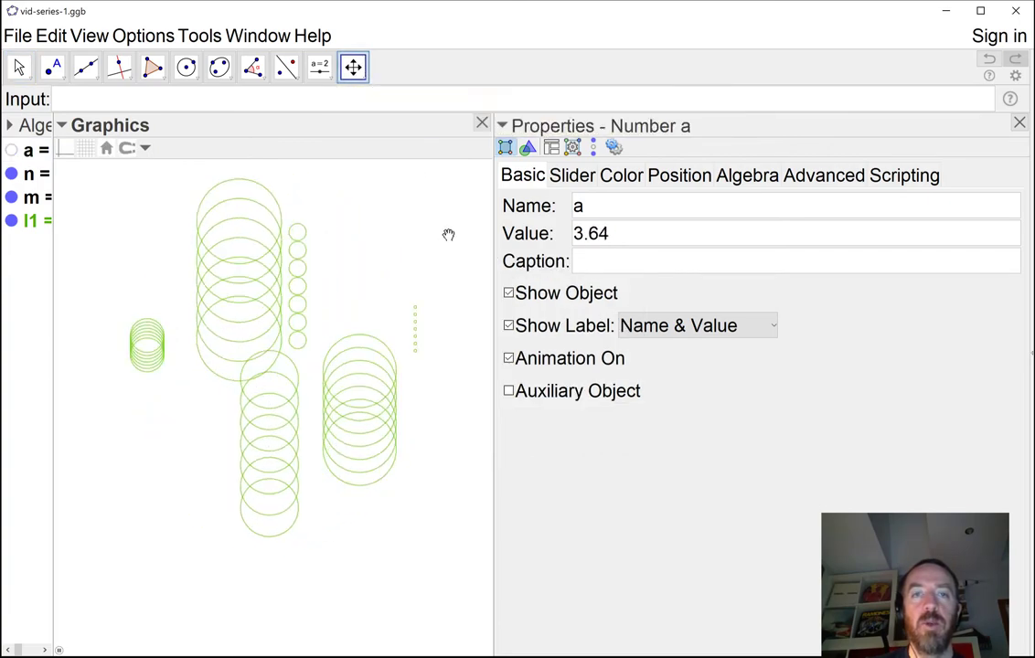
right_click(443, 195)
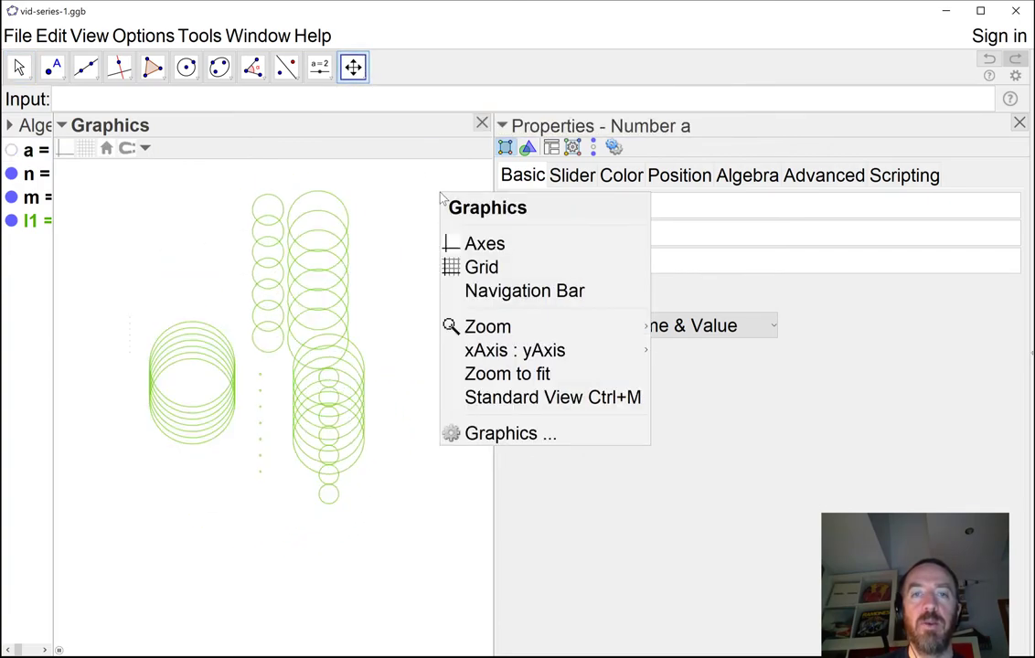
left_click(499, 435)
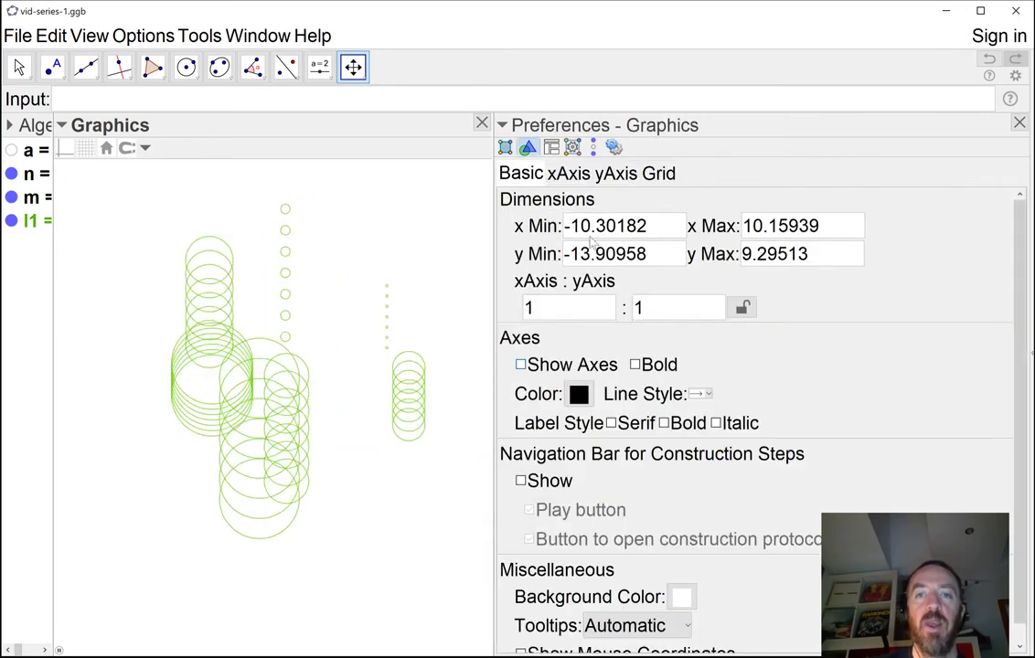
scroll(721, 555, "down", 1)
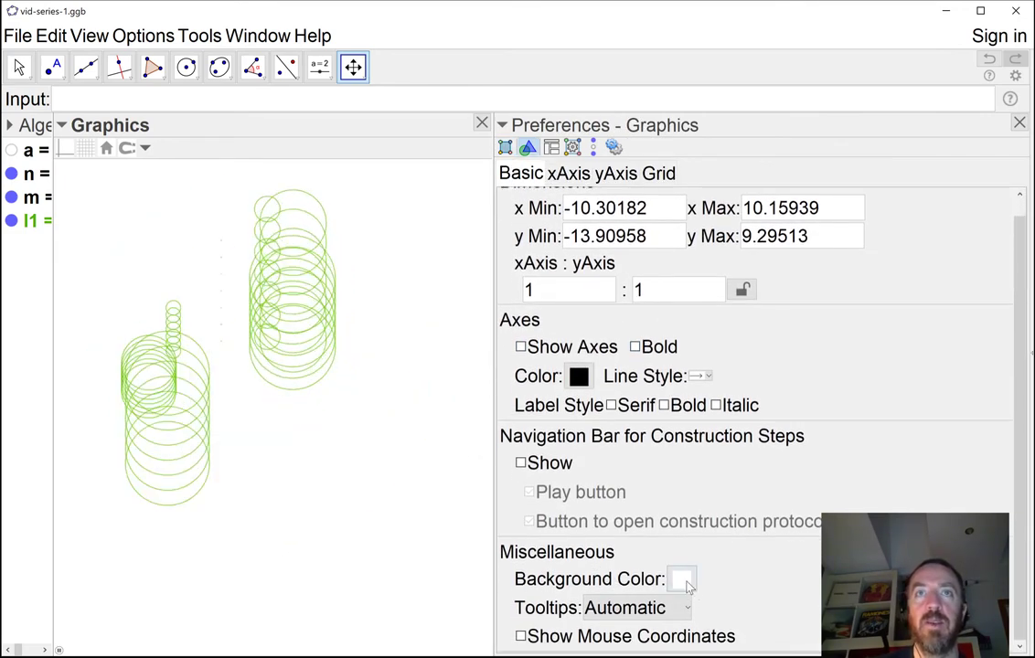
left_click(681, 581)
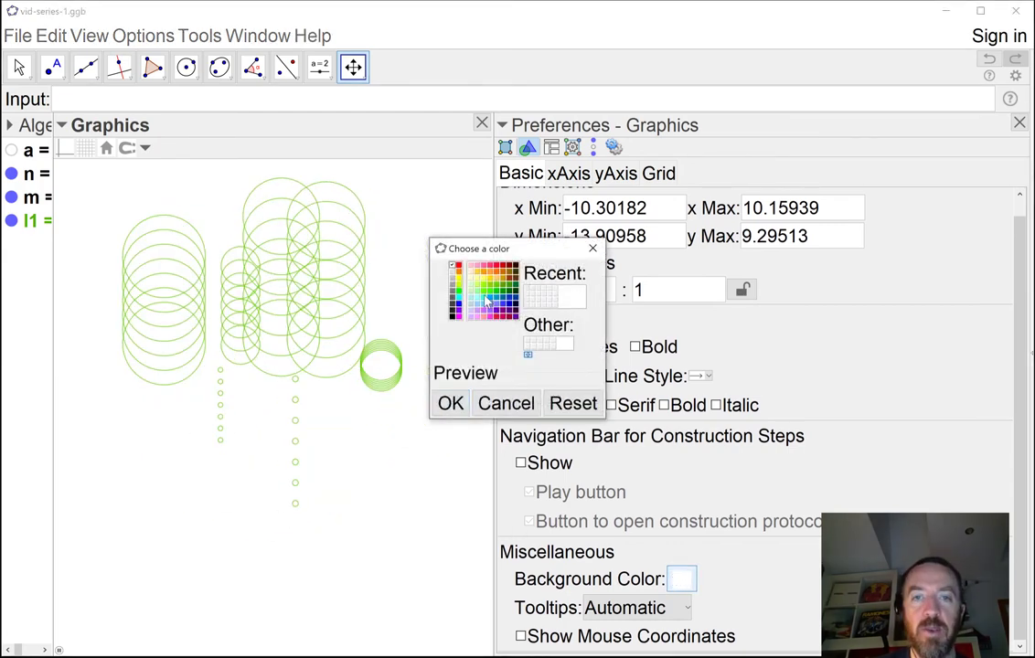
left_click(490, 277)
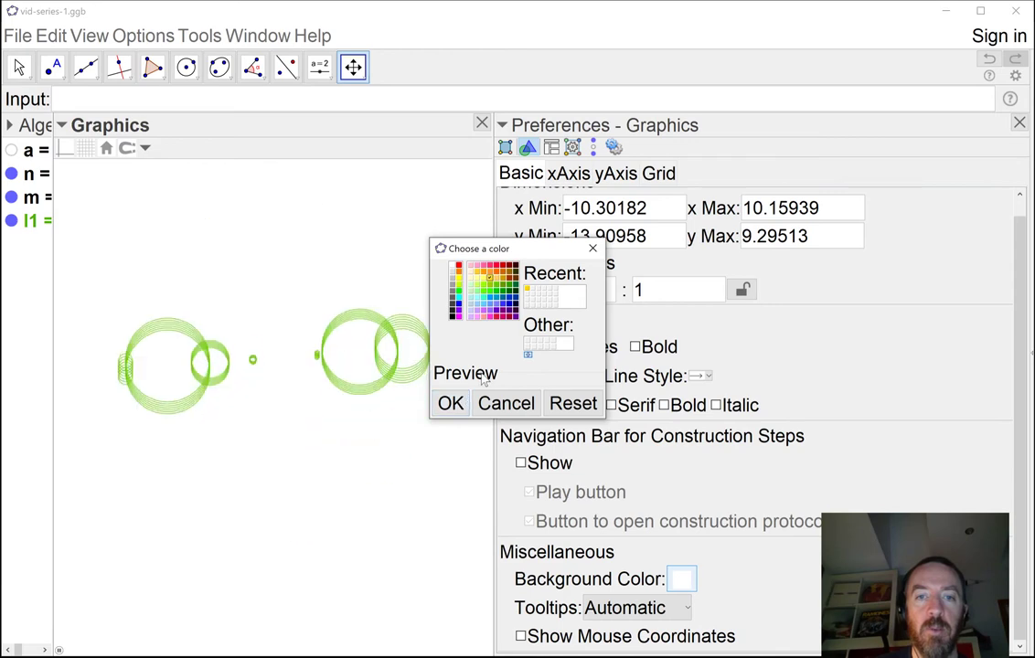
left_click(460, 401)
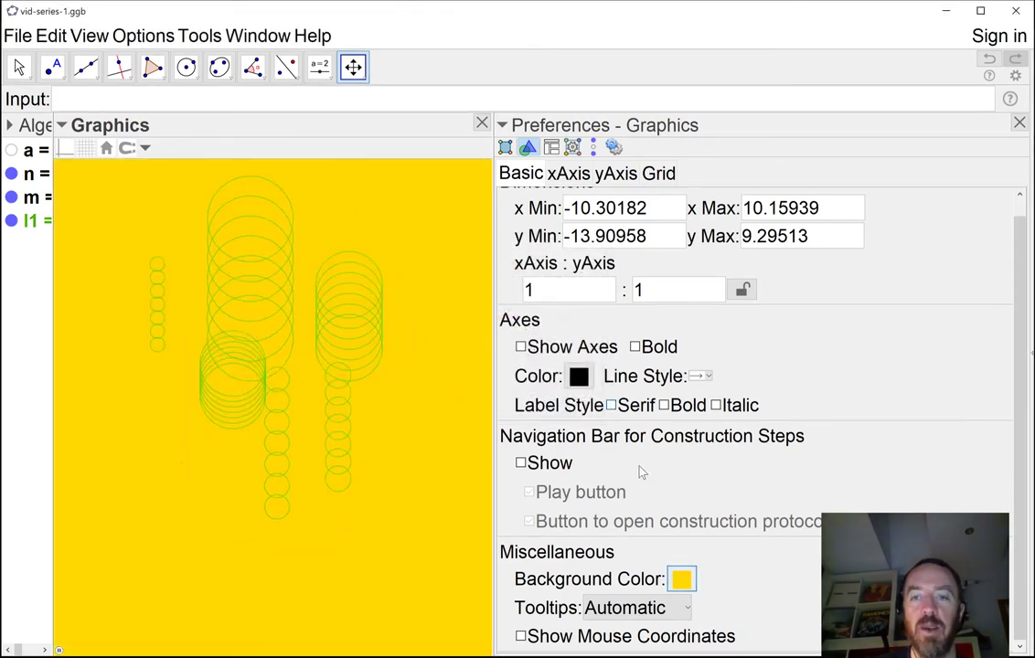
- Try a red background for the graphics view and replace it with blue
left_click(684, 580)
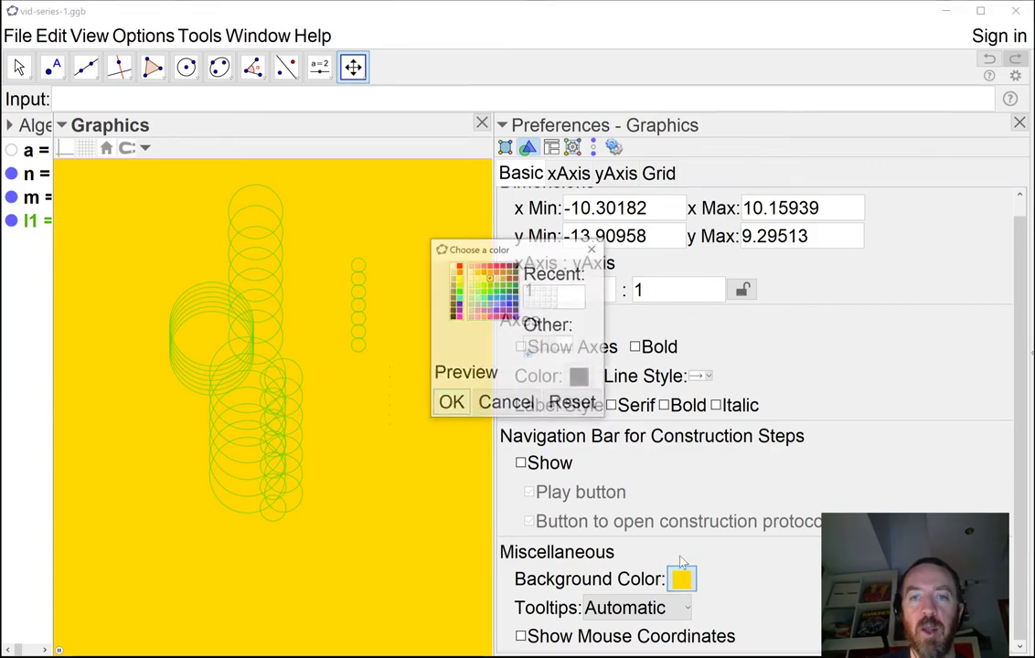
left_click(501, 272)
left_click(451, 404)
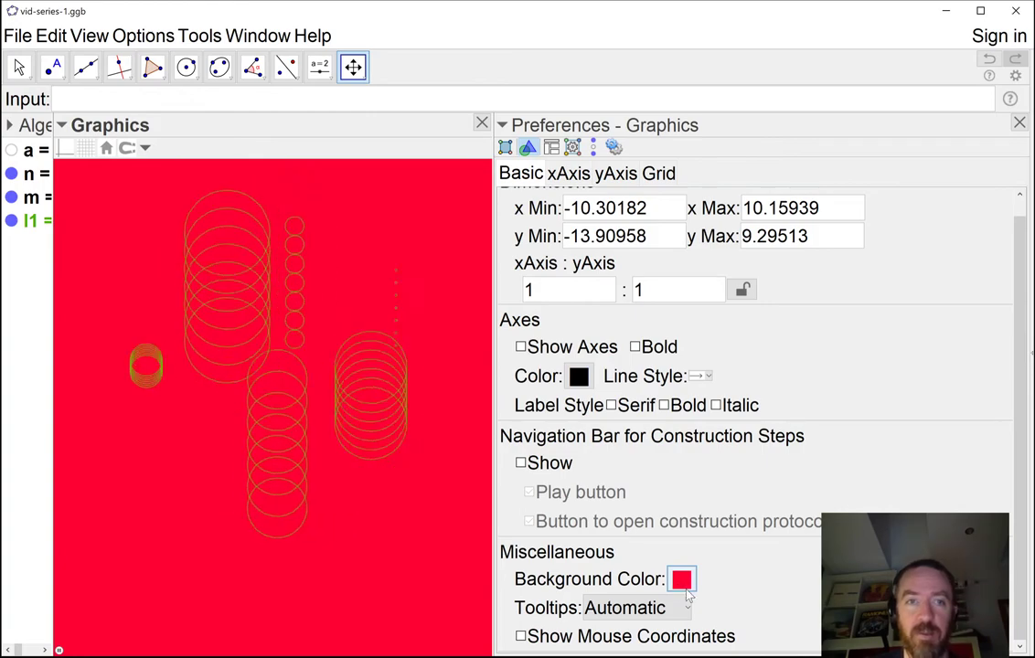
left_click(681, 580)
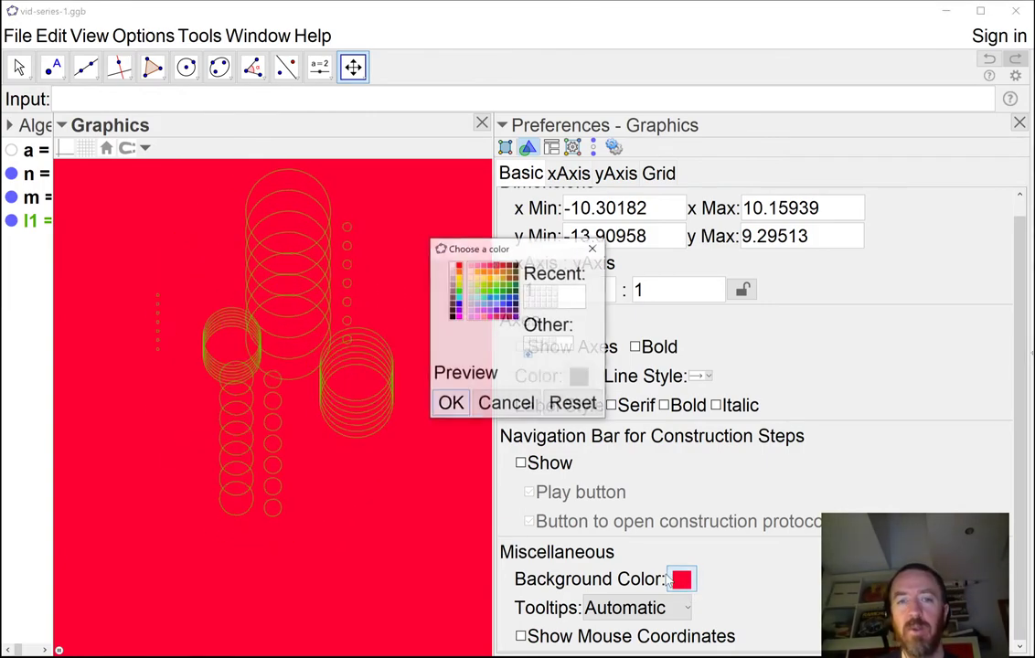
left_click(451, 403)
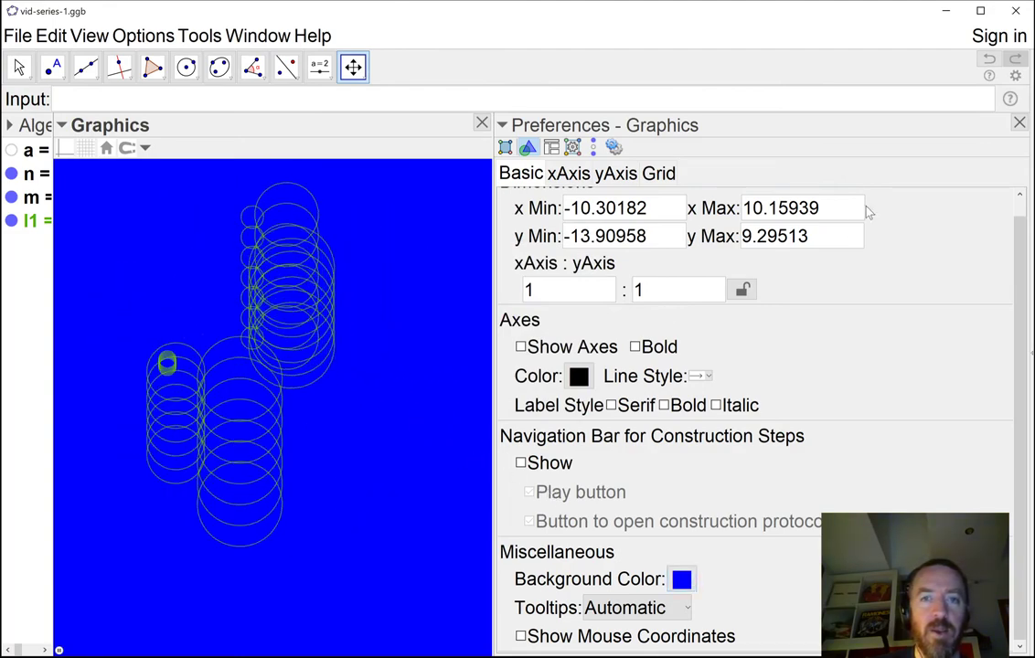
- Raise list l1's line thickness to 9 and its line opacity to about 80 percent
right_click(24, 224)
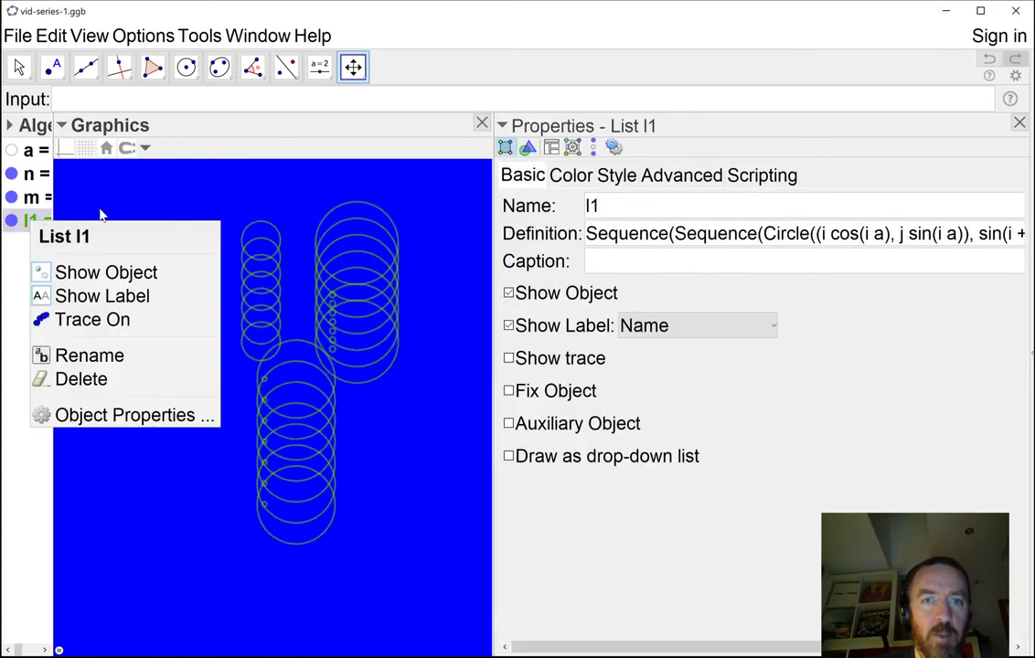
left_click(566, 175)
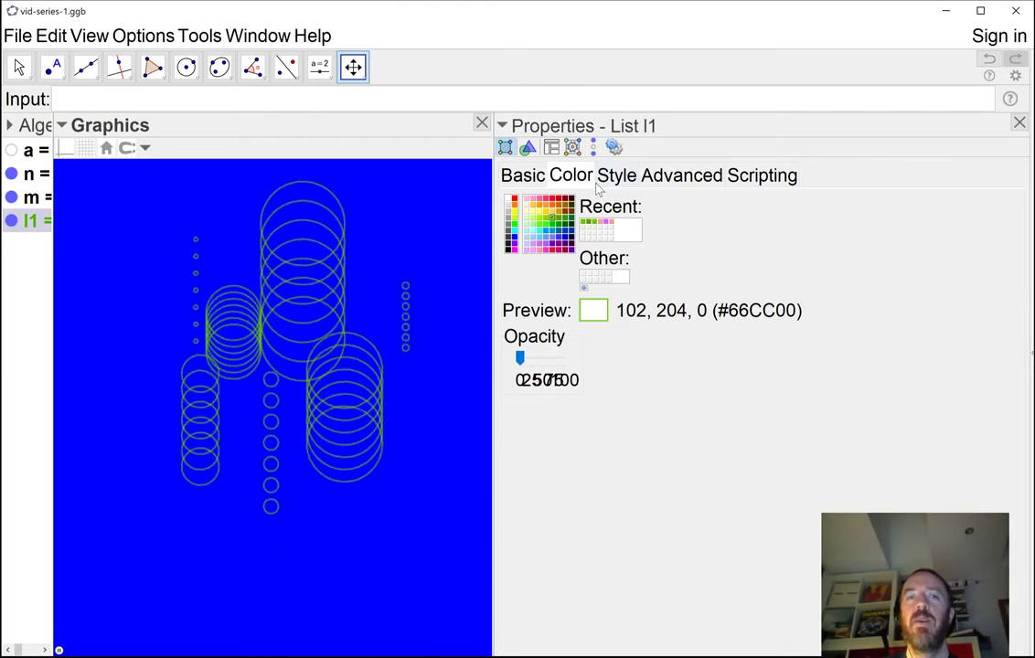
left_click(615, 175)
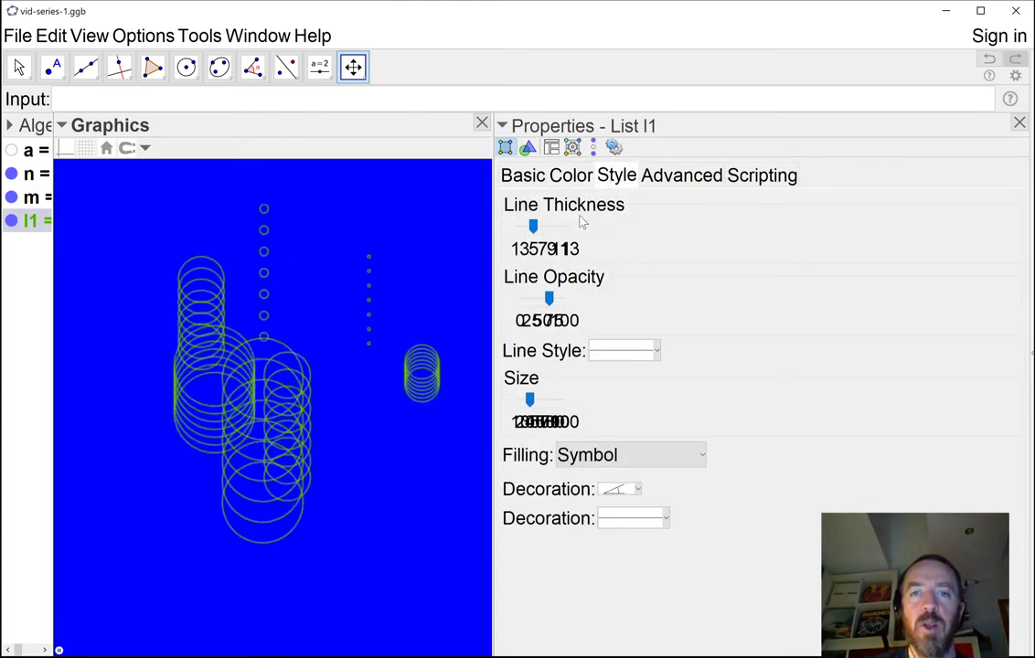
left_click_drag(534, 233, 551, 226)
left_click_drag(550, 298, 556, 299)
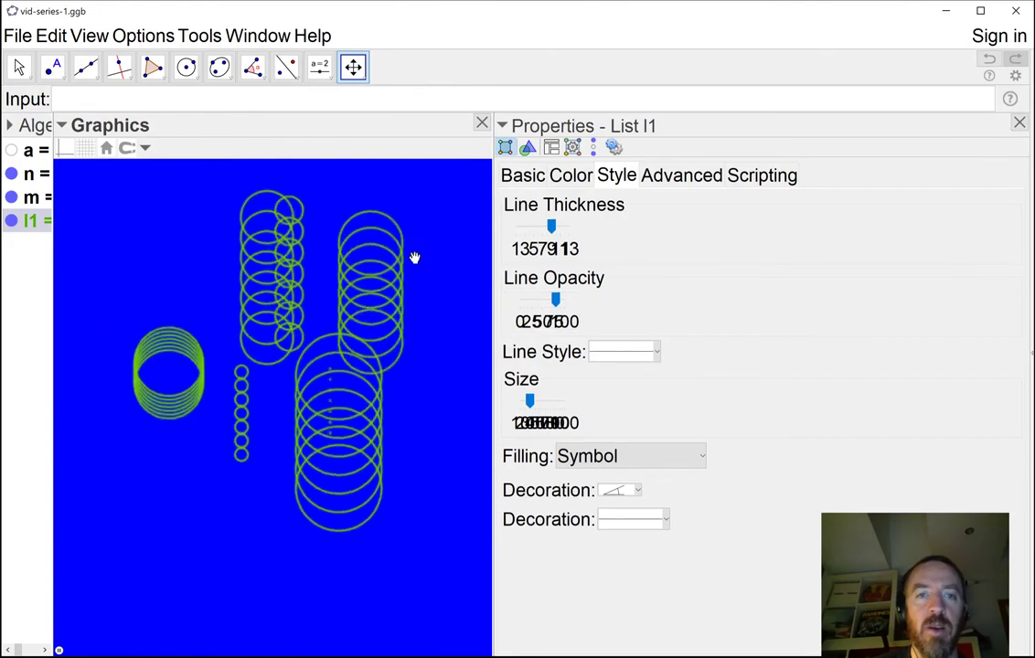
left_click(36, 176)
right_click(36, 175)
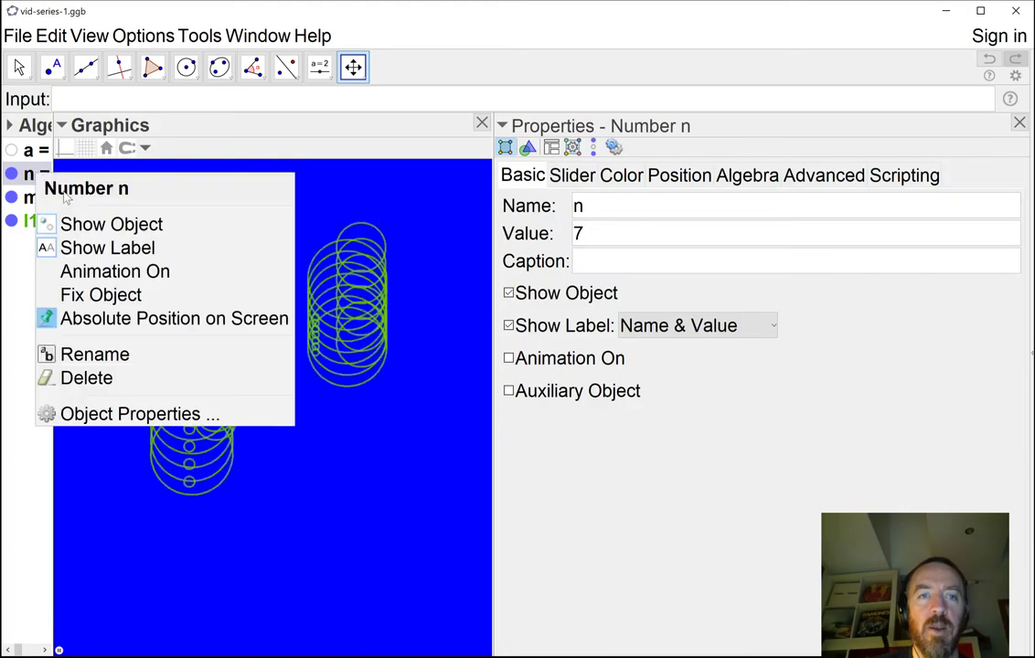
left_click(79, 526)
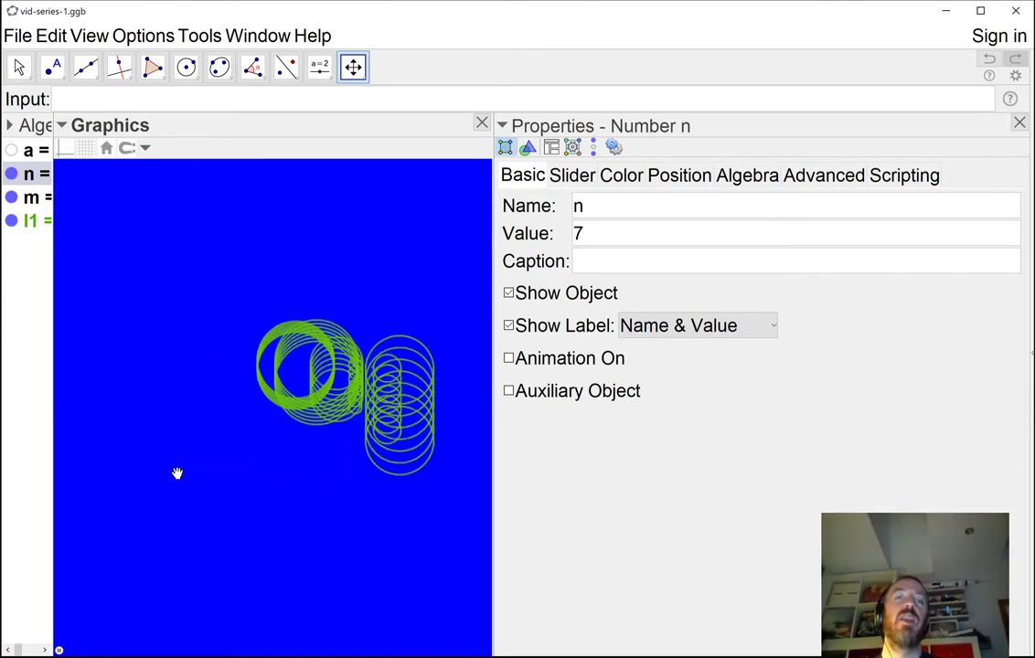
- Lower list l1's line thickness to 7
right_click(40, 227)
left_click(614, 178)
left_click(614, 178)
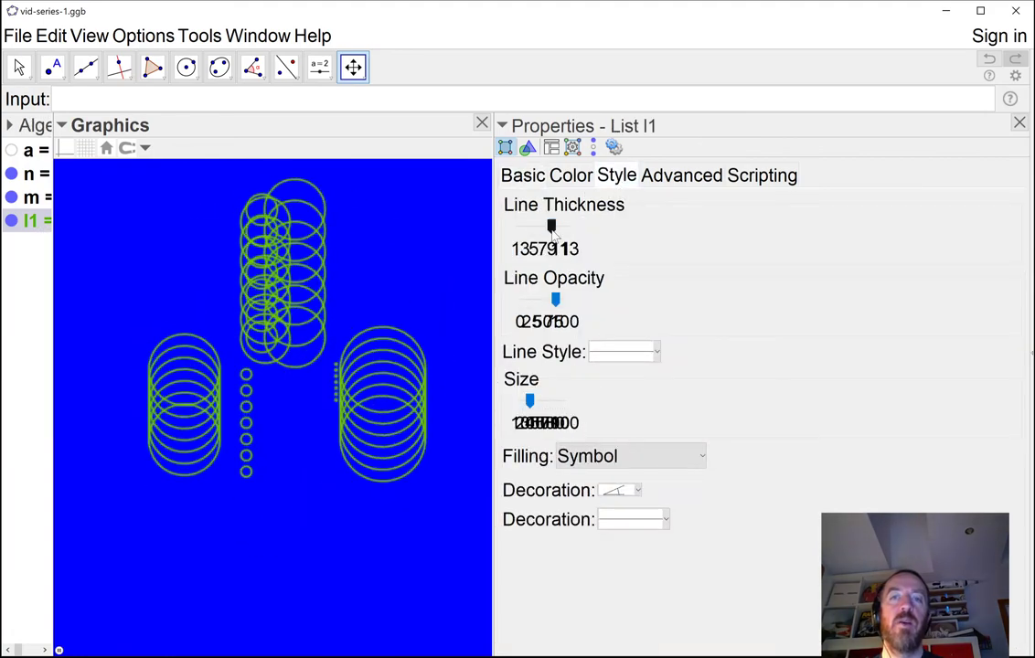
left_click_drag(551, 227, 543, 227)
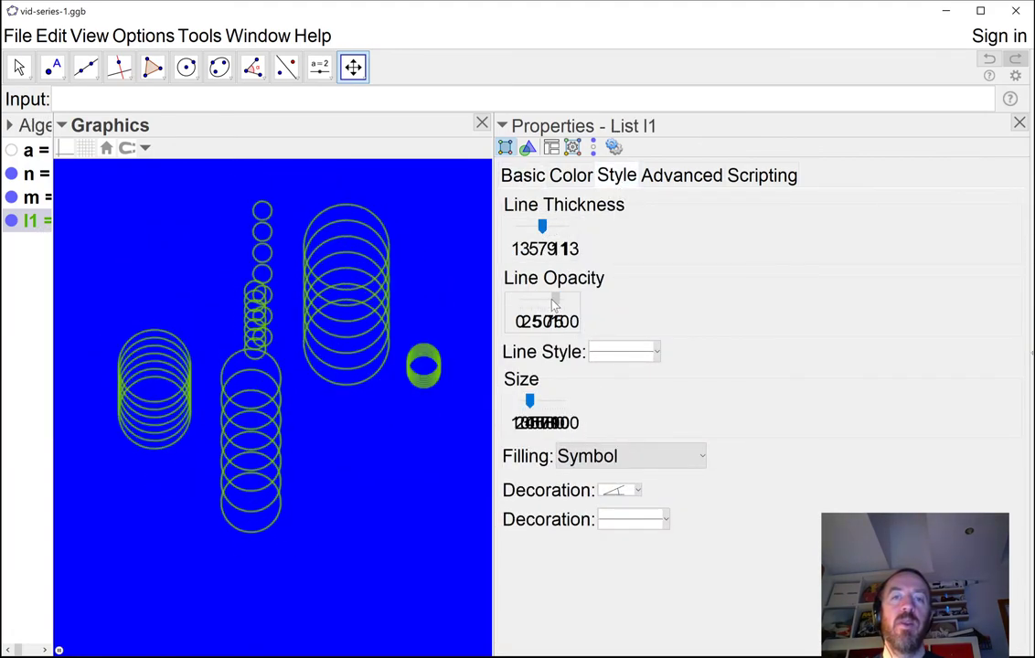
- Test a slight fill opacity on list l1, return it to 0 and close its properties
left_click(573, 175)
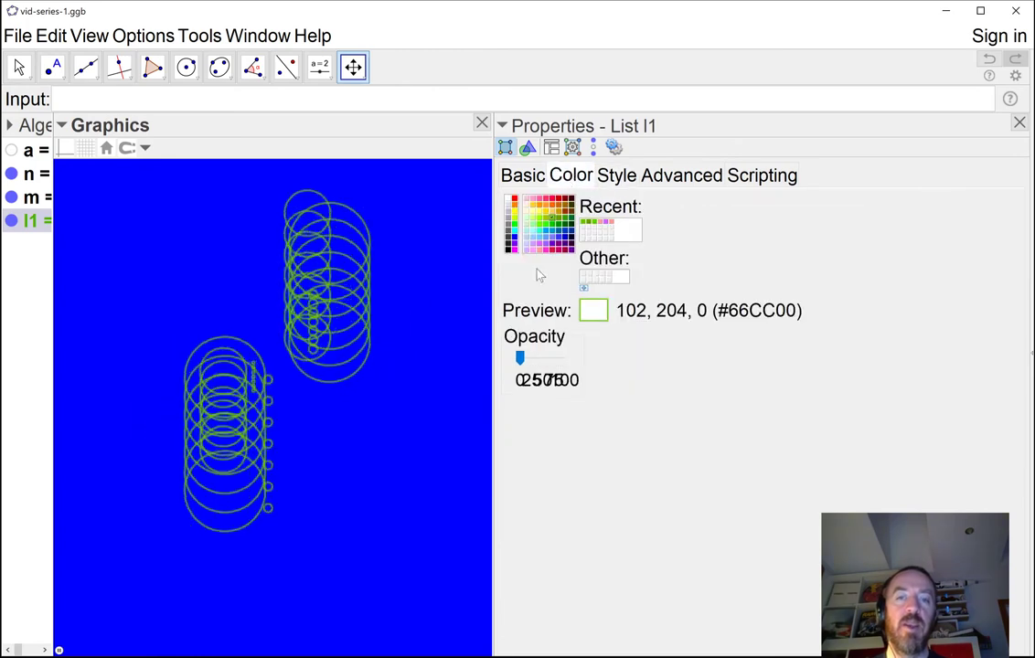
left_click_drag(520, 359, 525, 359)
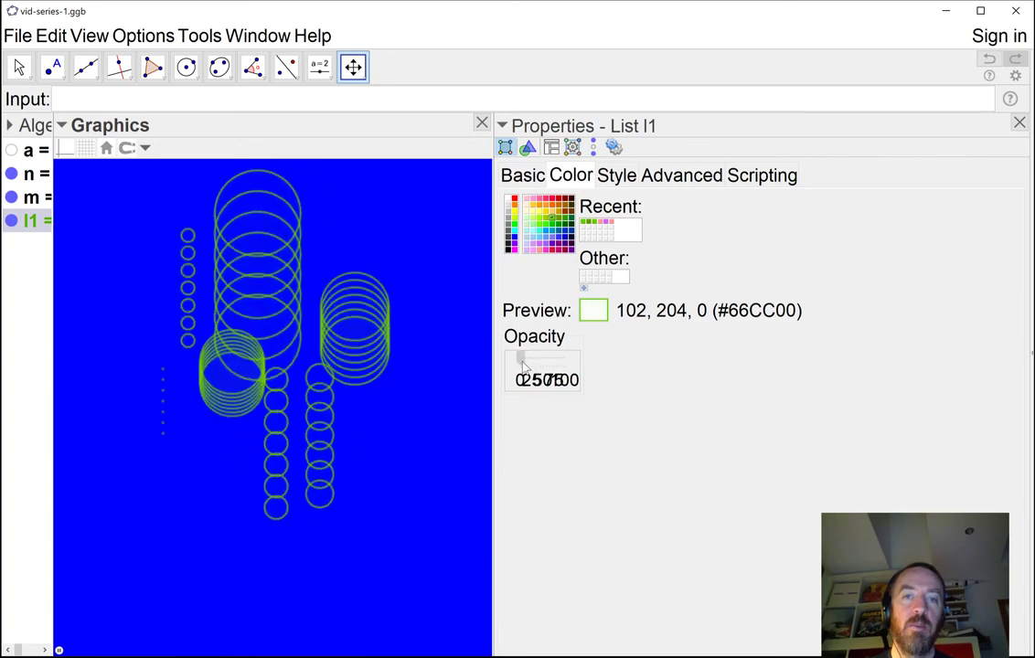
left_click(1020, 124)
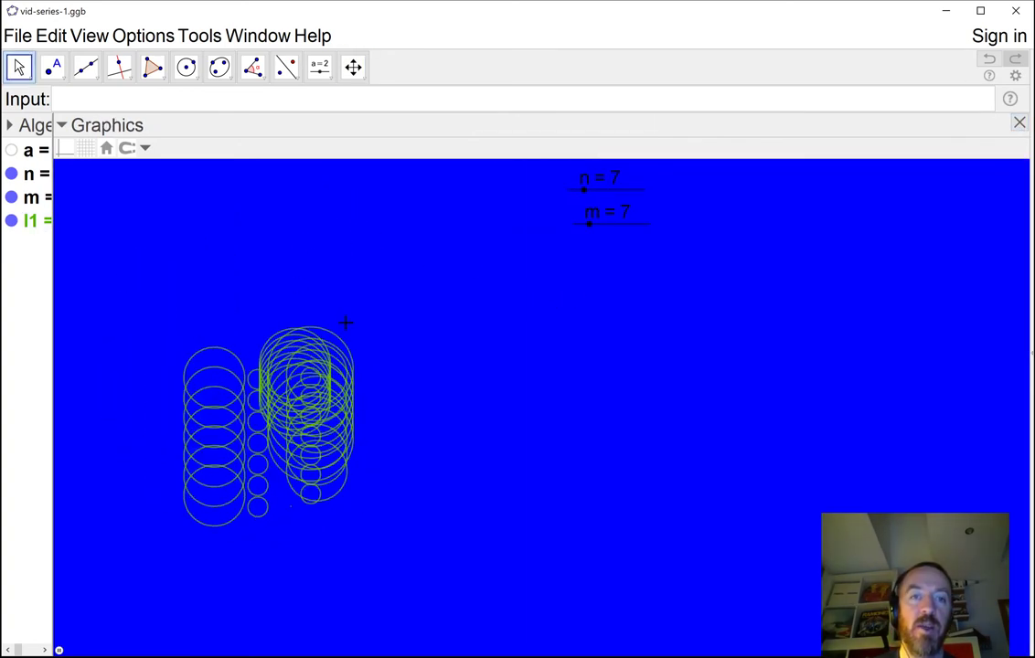
- Raise slider m to 30 to extend the columns of circles
left_click(353, 67)
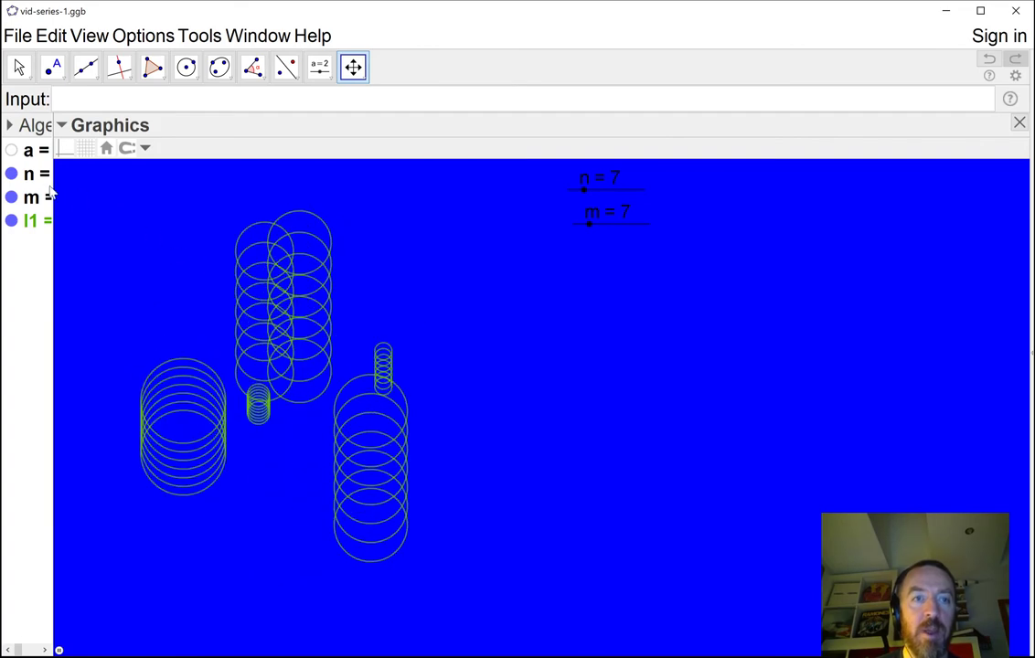
left_click(18, 67)
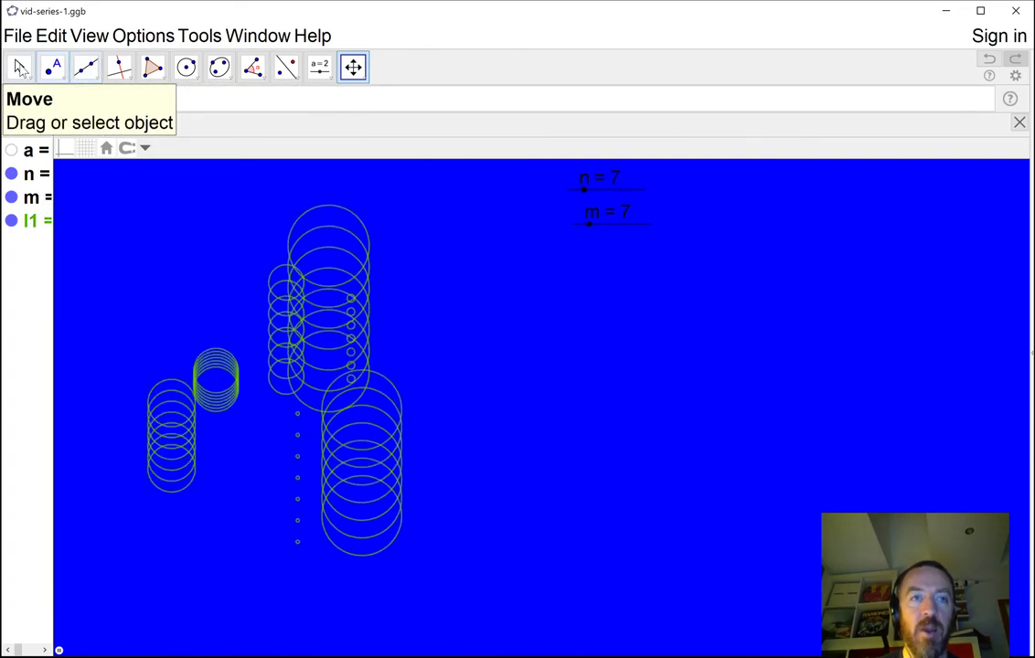
left_click_drag(586, 228, 668, 225)
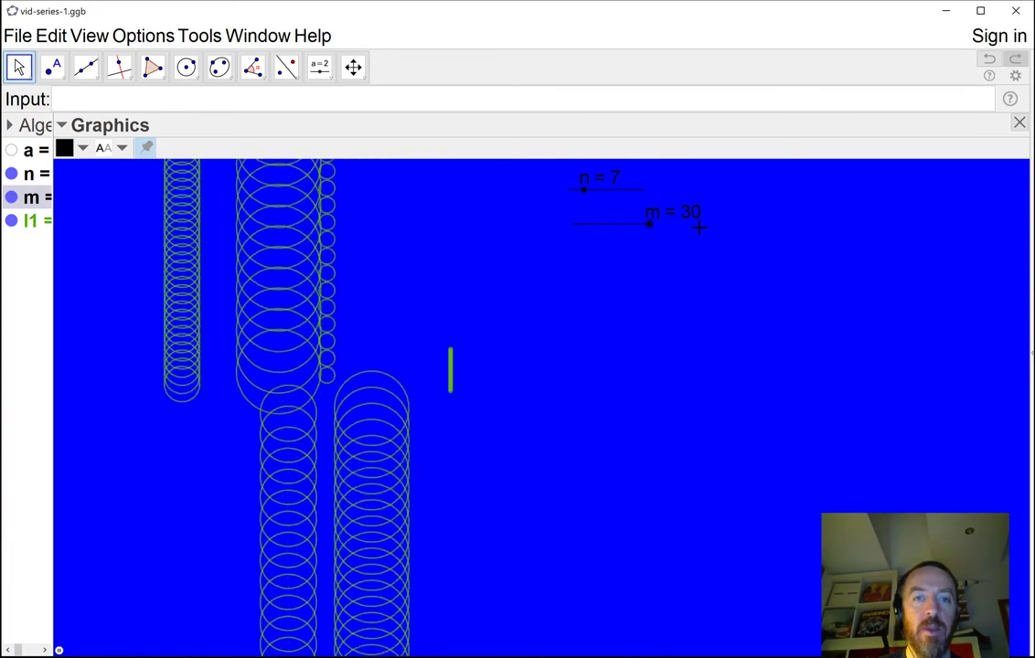